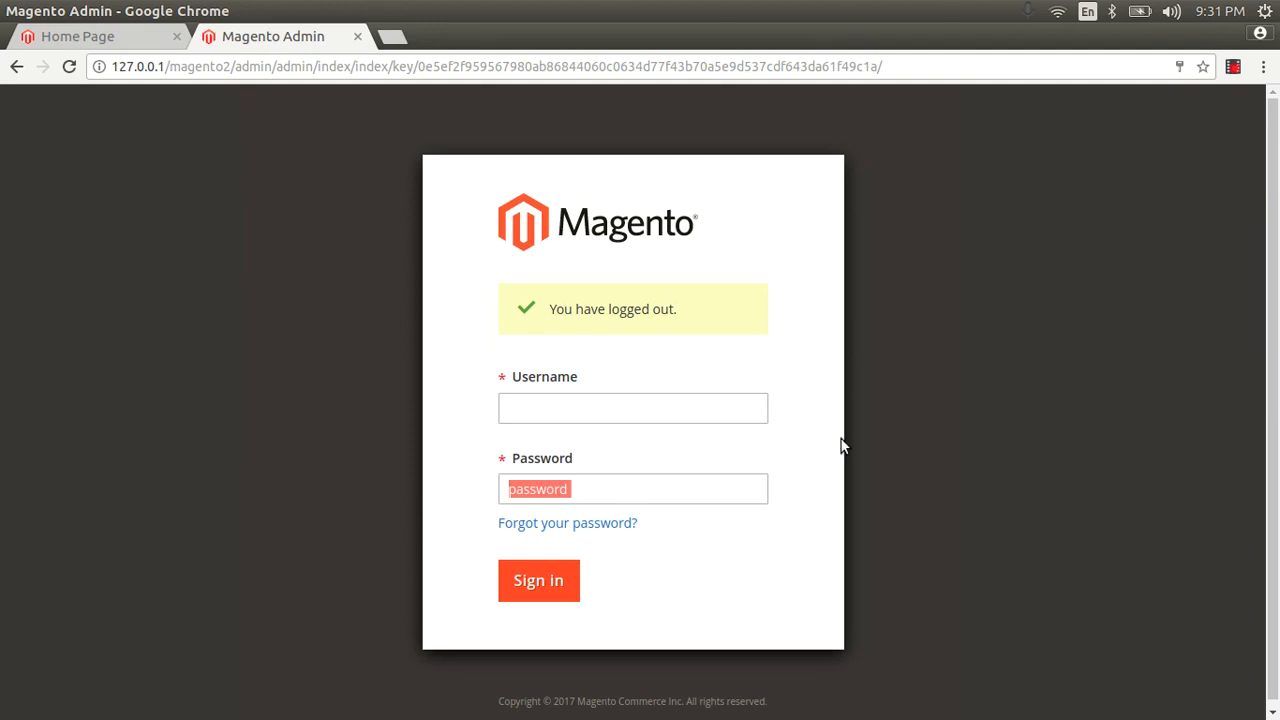
# Sign in to Magento Admin with the admin username and password to reach the Dashboard.
pyautogui.click(560, 412)
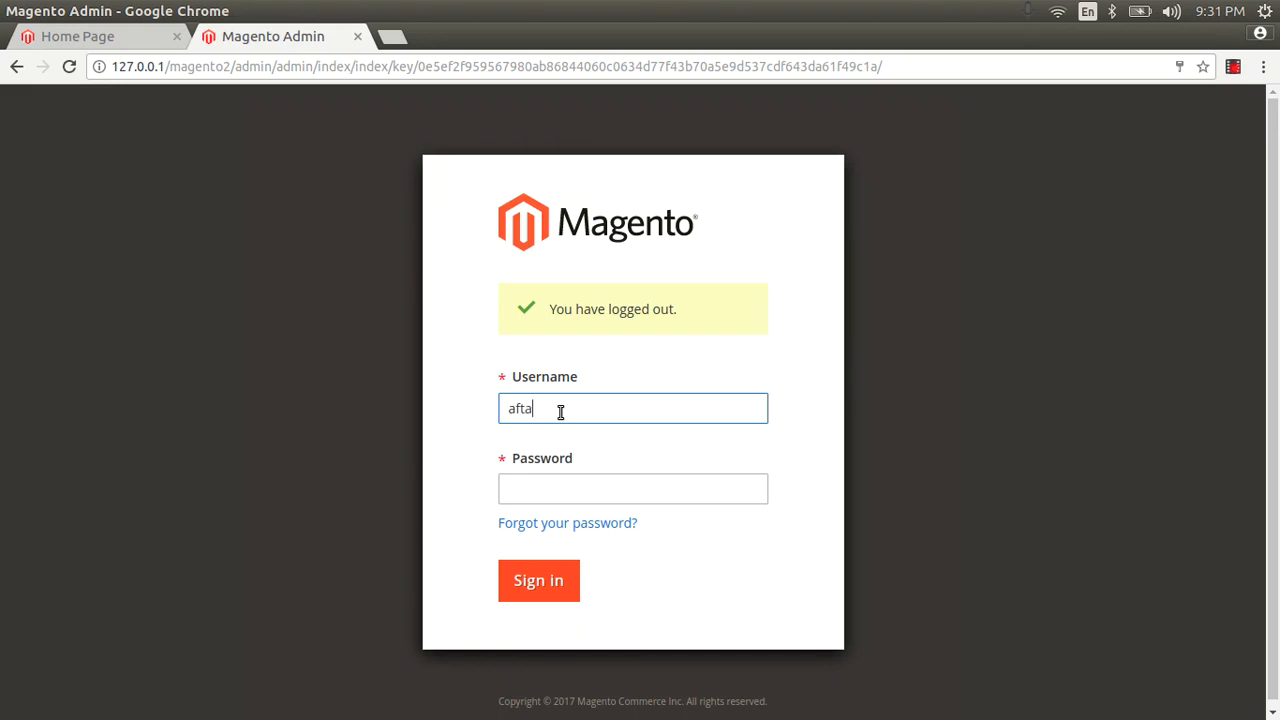
pyautogui.press('Tab')
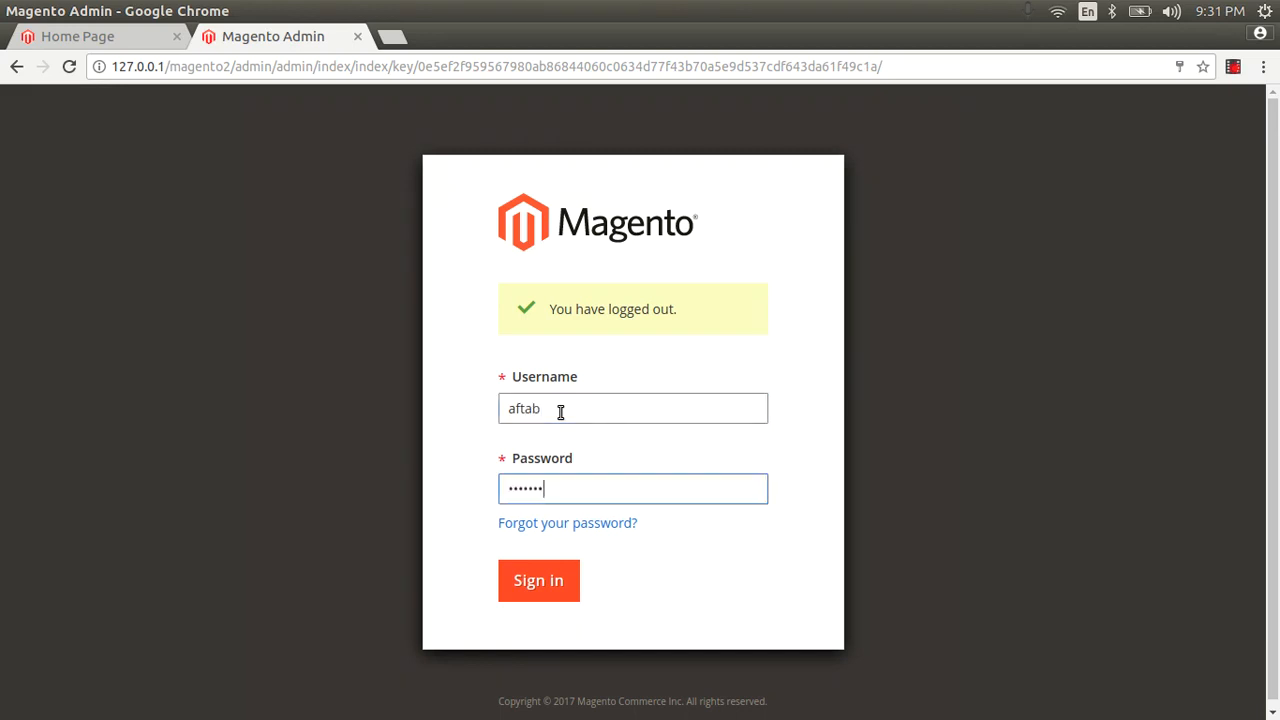
pyautogui.press('Return')
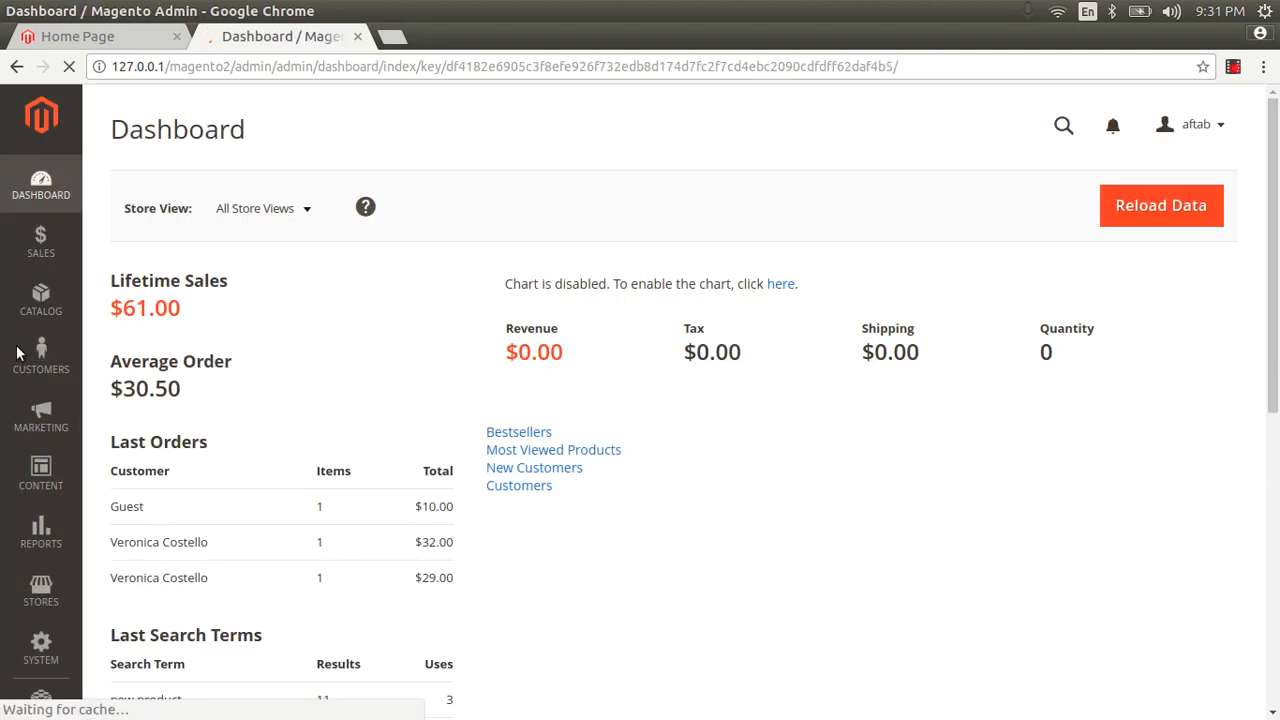
# Open Stores > Configuration and expand the SALES settings group.
pyautogui.click(41, 590)
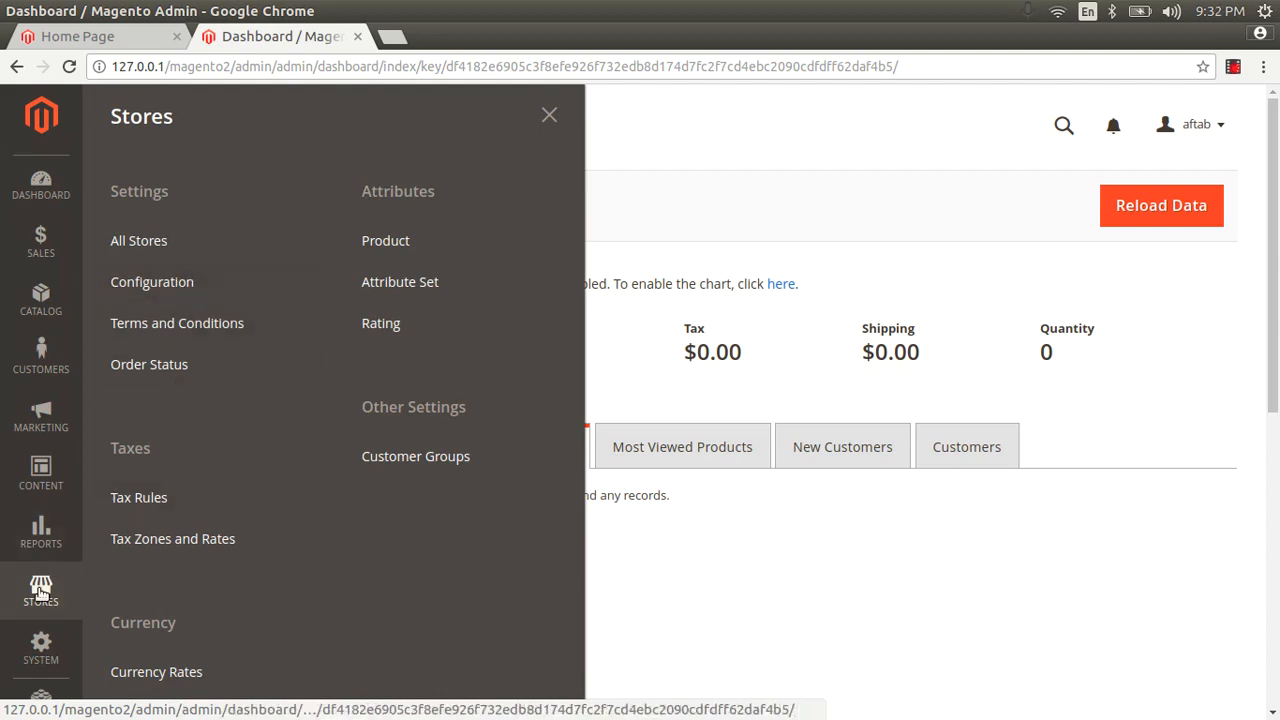
pyautogui.click(150, 281)
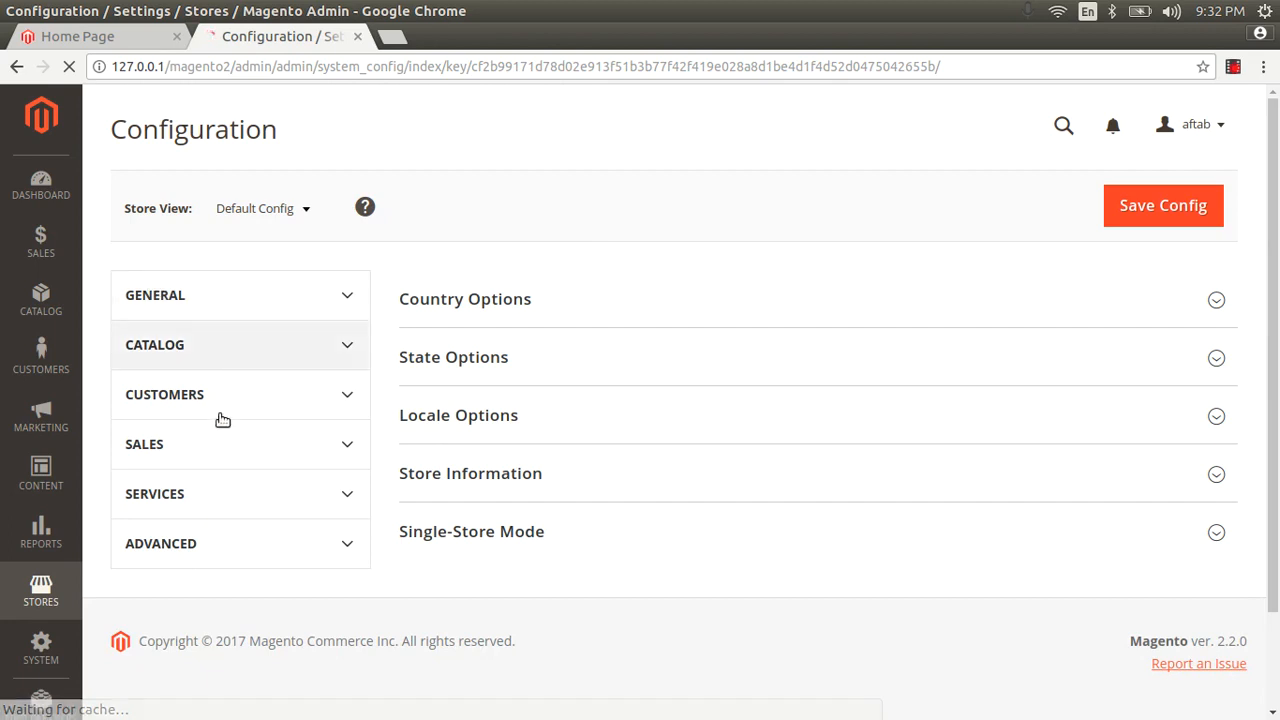
pyautogui.scroll(-5, 210, 450)
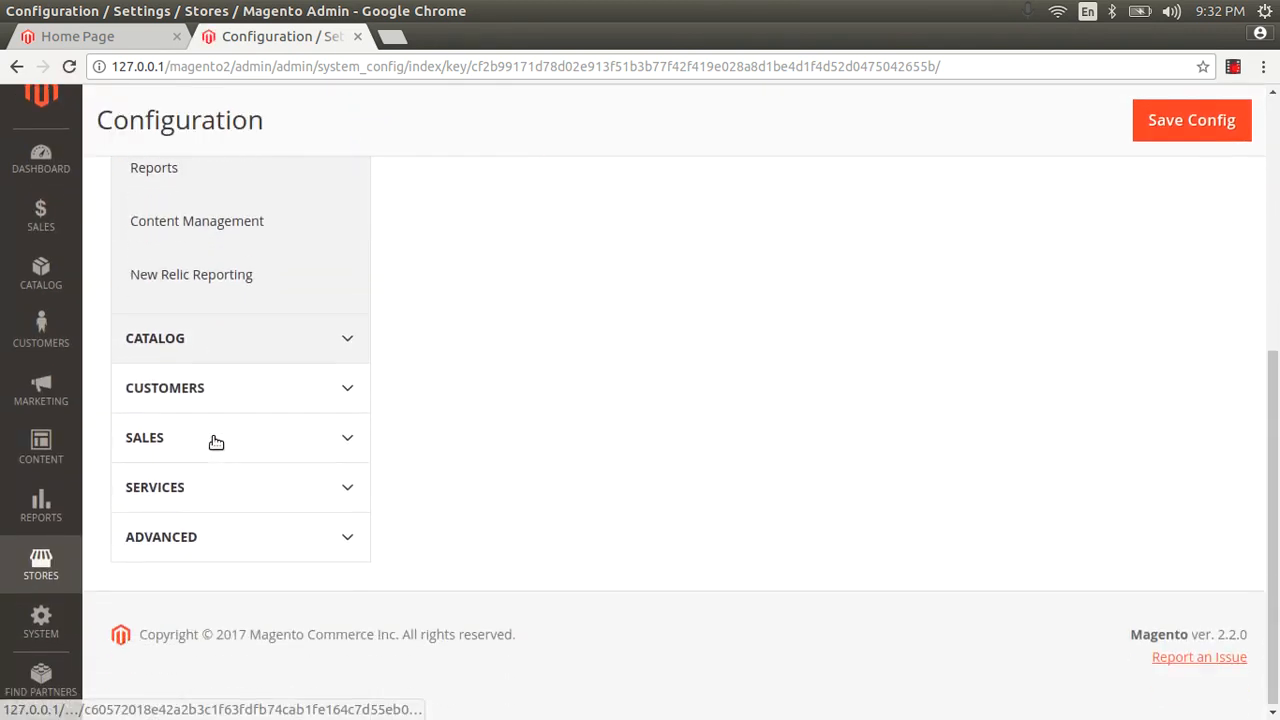
pyautogui.click(224, 425)
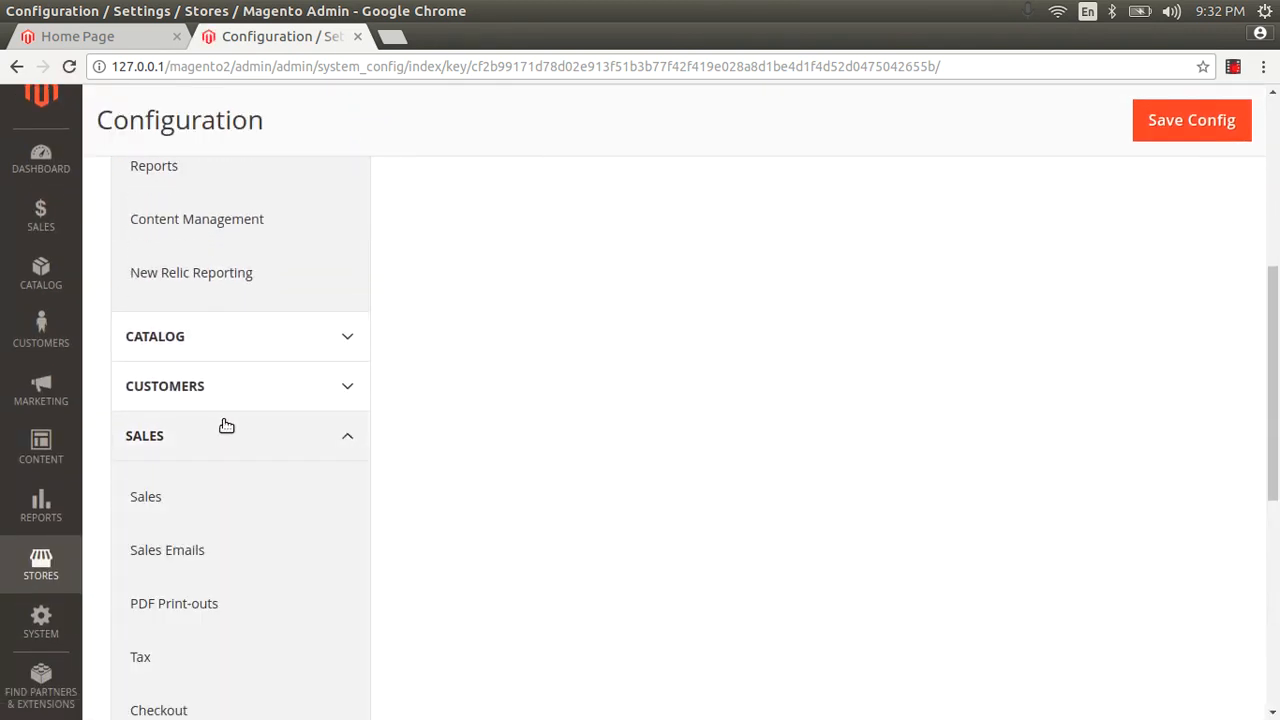
# Open Payment Methods and expand the Other Payment Methods list.
pyautogui.scroll(-3, 230, 435)
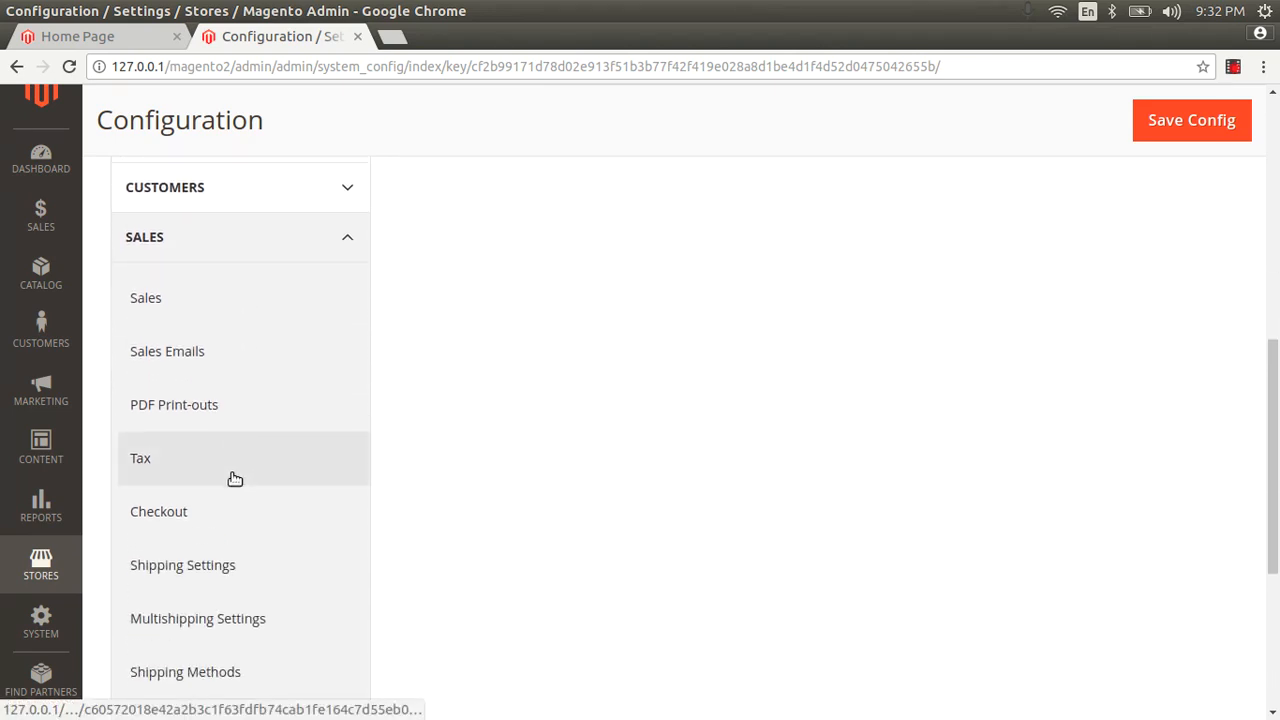
pyautogui.scroll(-3, 218, 525)
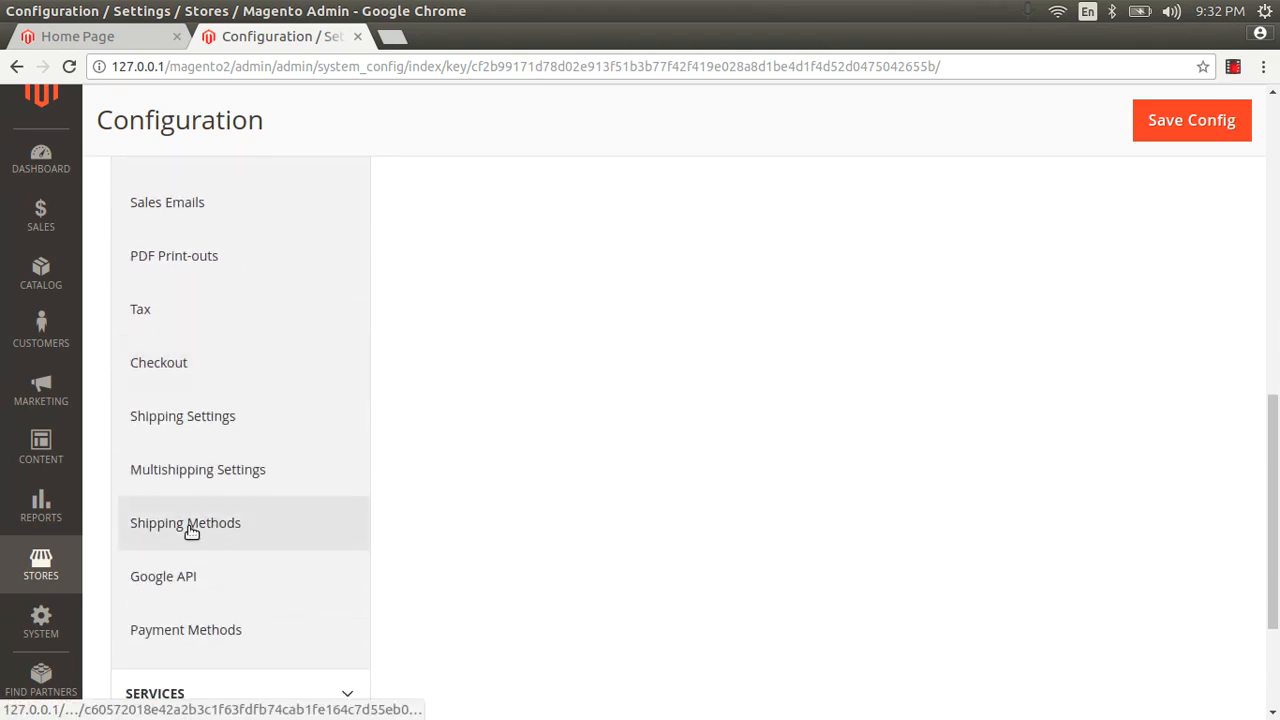
pyautogui.click(189, 527)
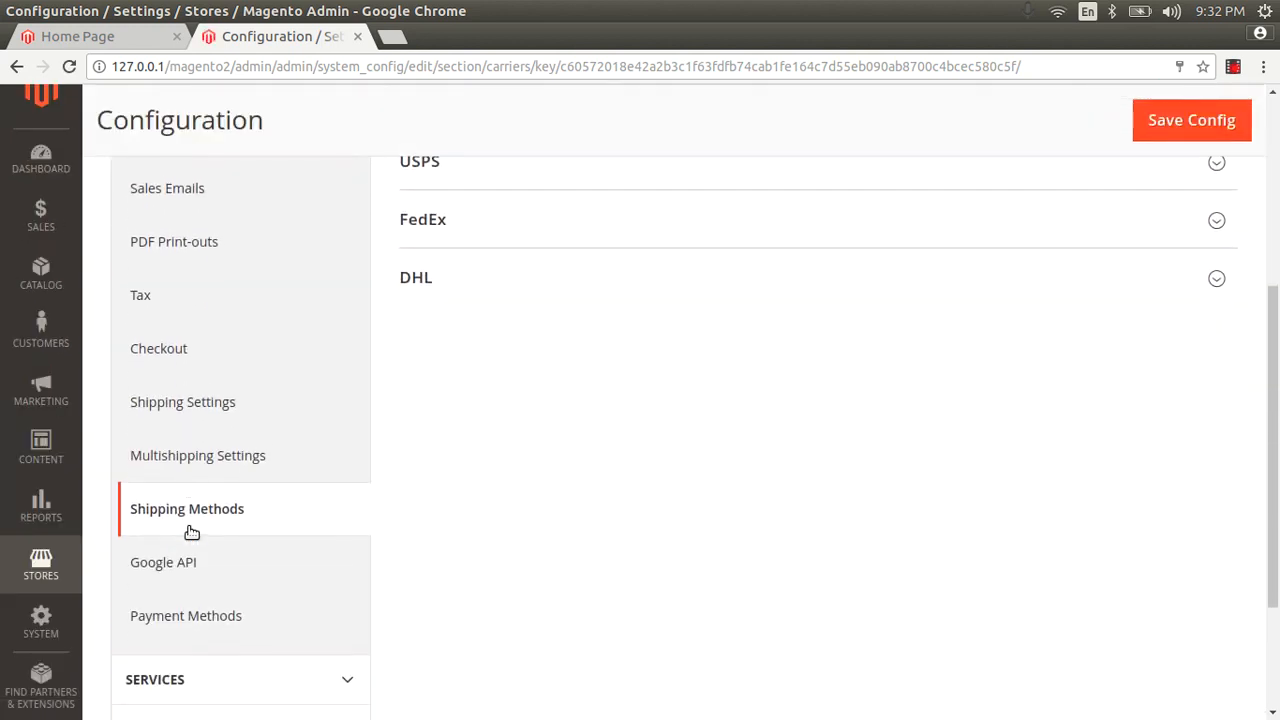
pyautogui.scroll(-3, 191, 531)
pyautogui.scroll(6, 360, 385)
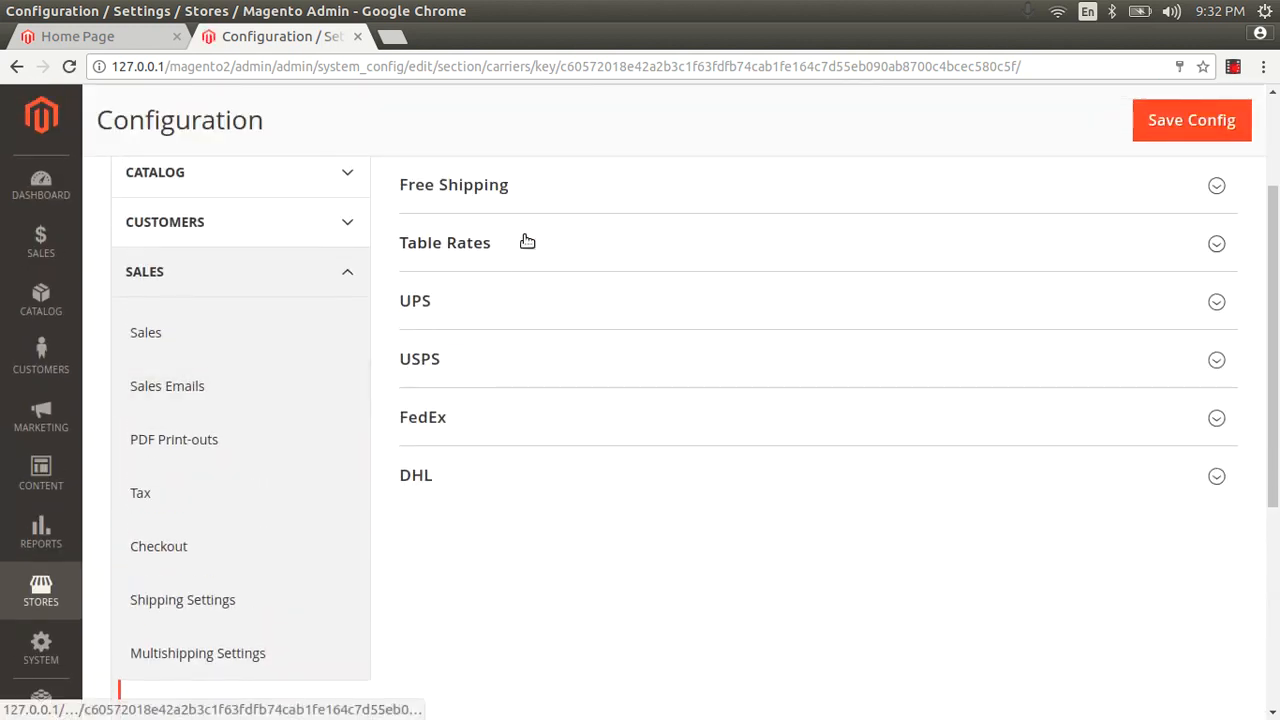
pyautogui.scroll(-3, 495, 350)
pyautogui.scroll(-3, 495, 352)
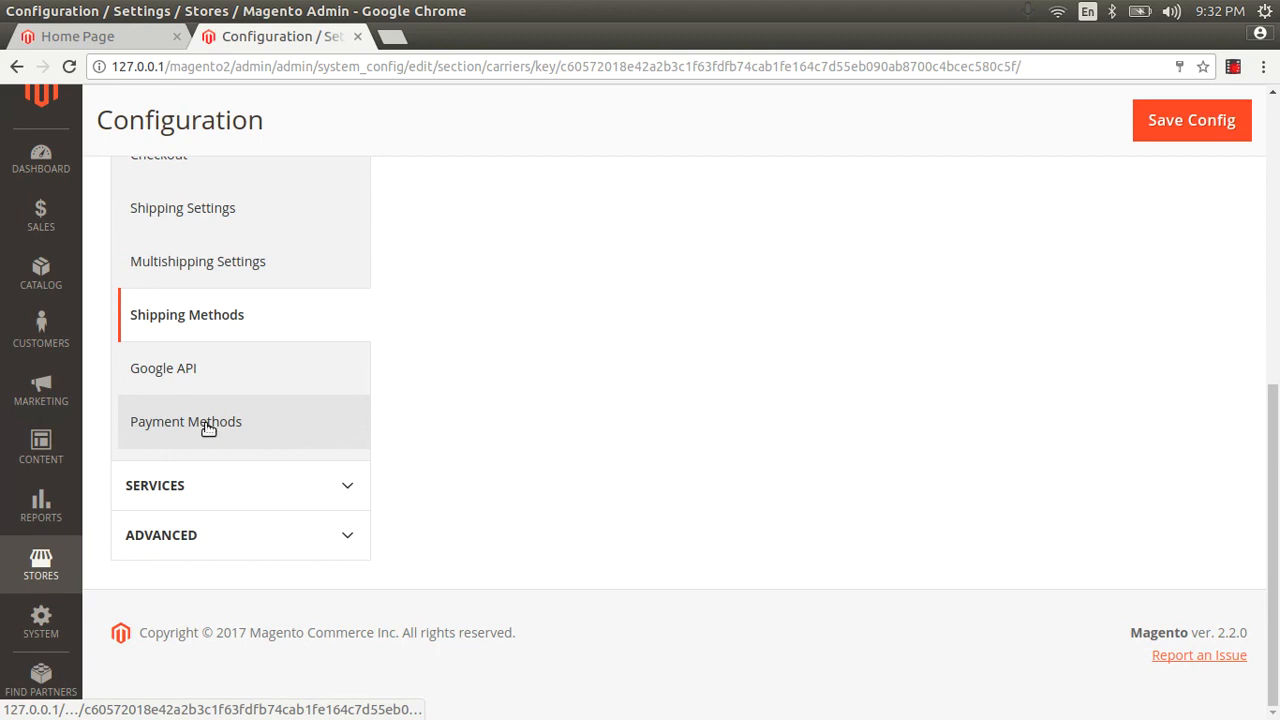
pyautogui.click(207, 425)
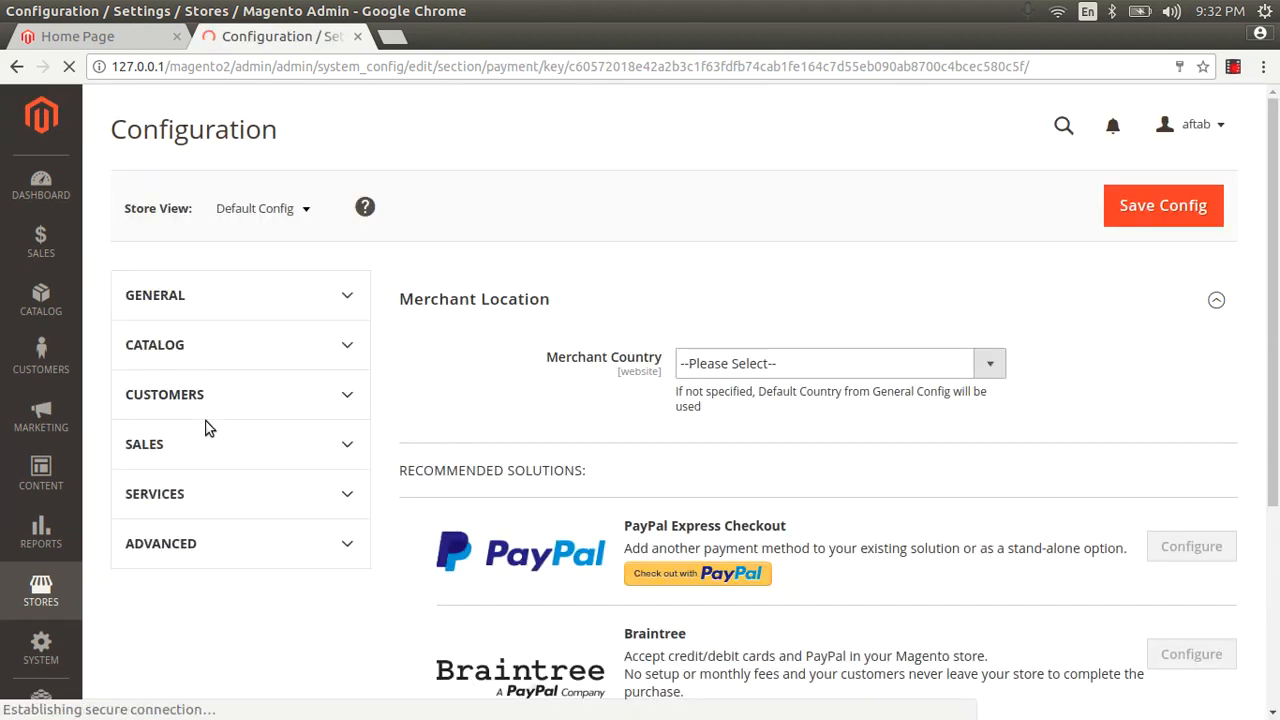
pyautogui.scroll(-5, 665, 260)
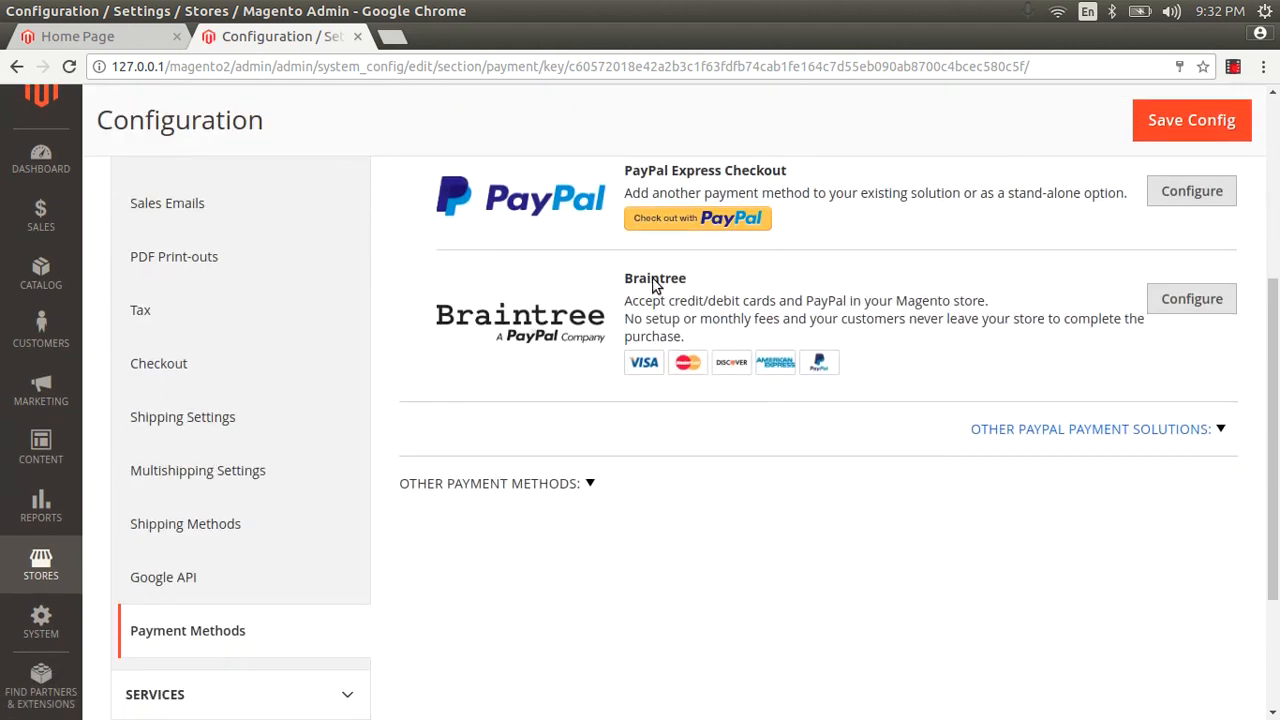
pyautogui.scroll(-3, 655, 285)
pyautogui.click(557, 294)
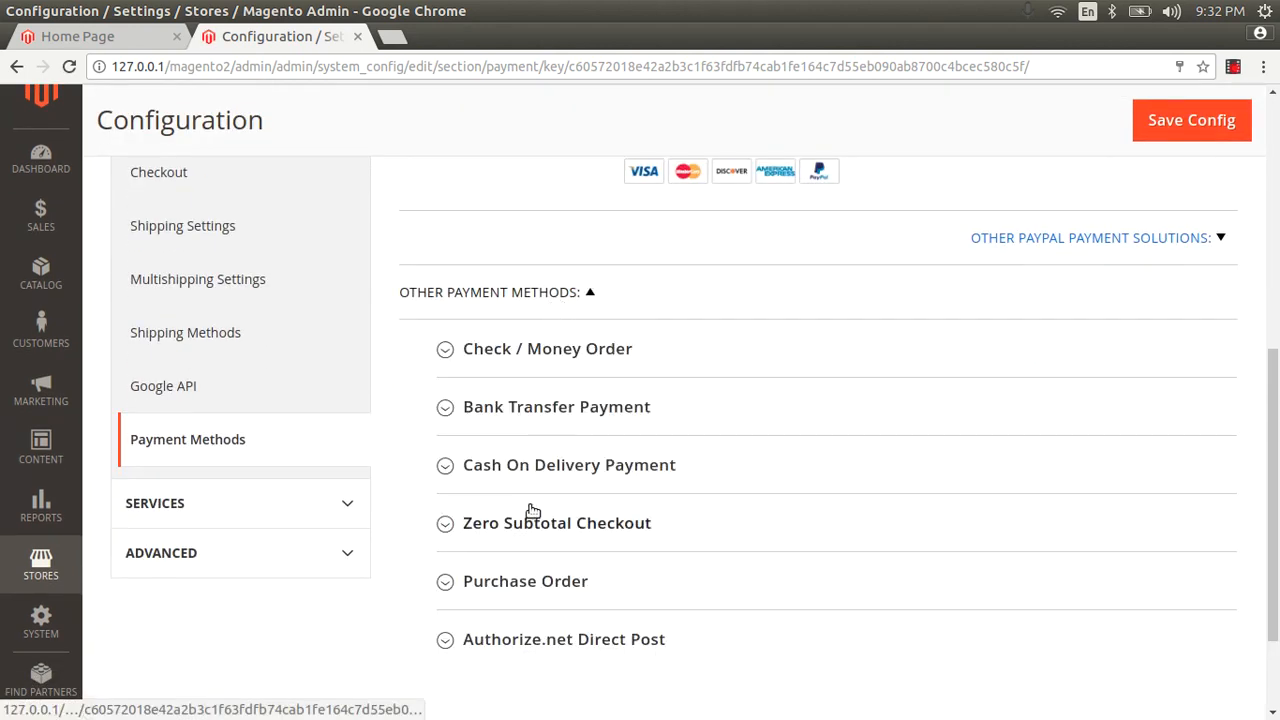
pyautogui.scroll(-1, 532, 511)
# On the storefront, browse Women > Tops > Jackets and open the Josie Yoga Jacket.
pyautogui.click(79, 38)
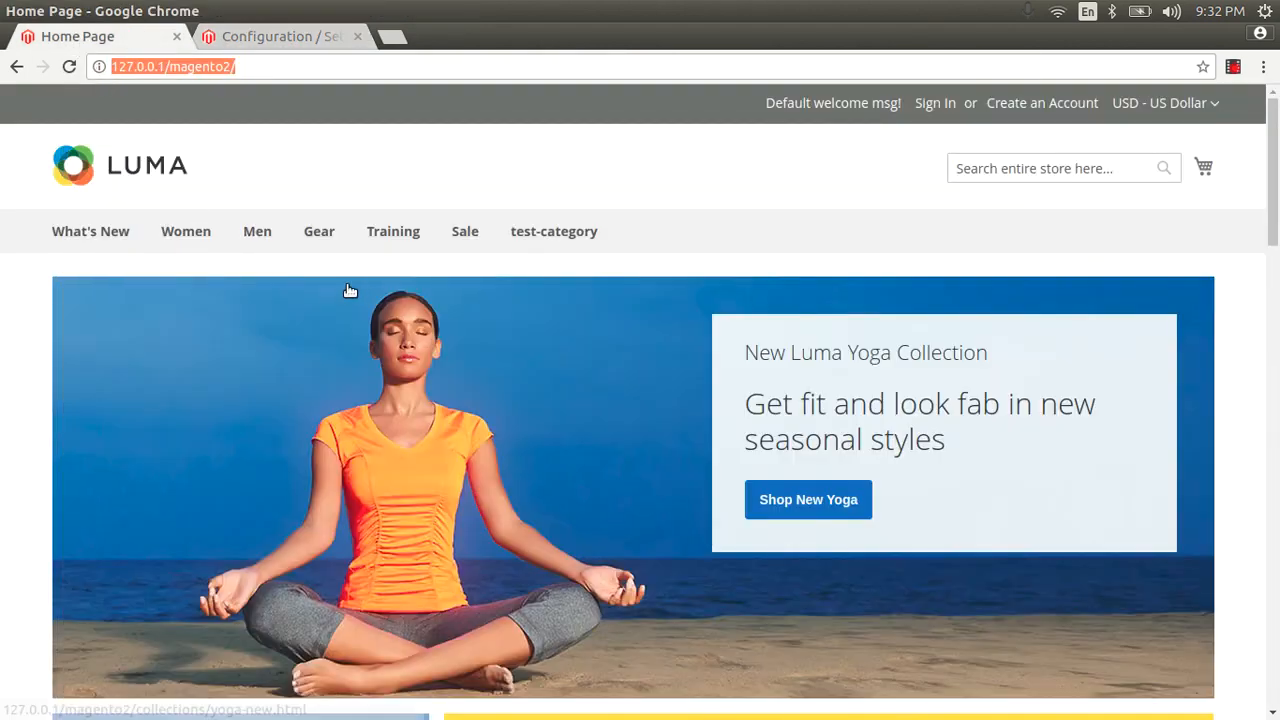
pyautogui.moveTo(180, 226)
pyautogui.click(226, 278)
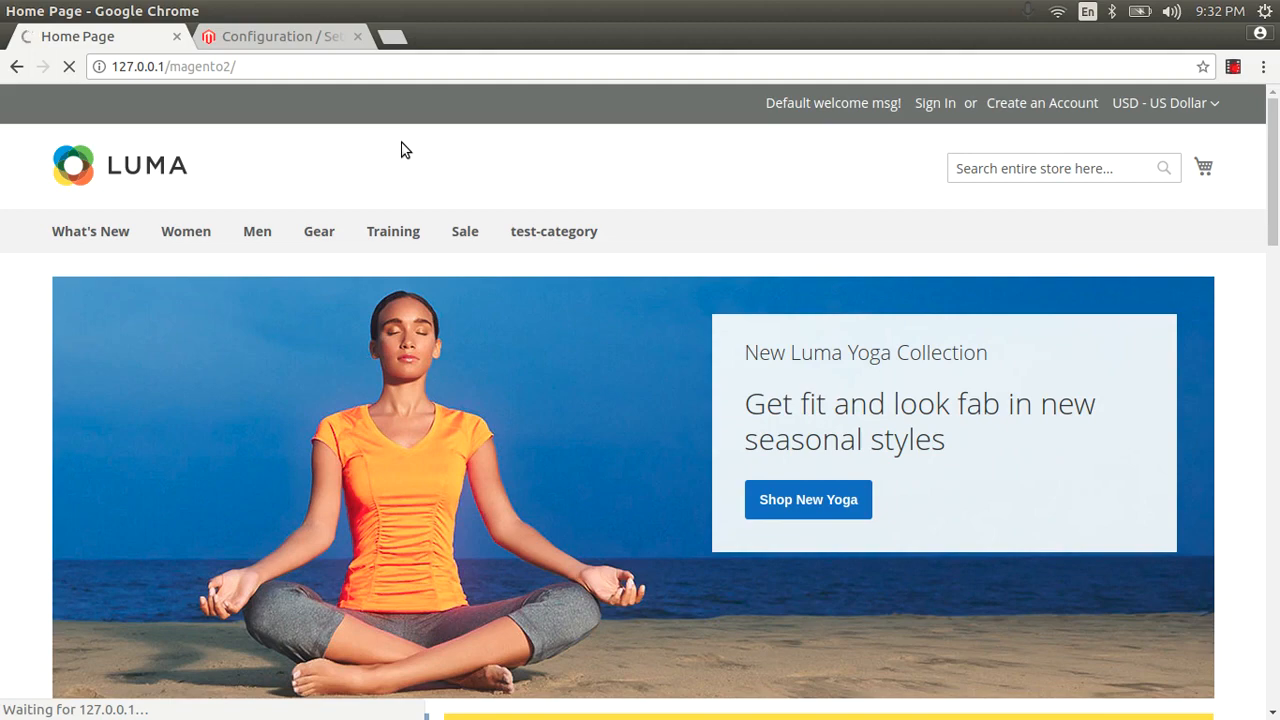
pyautogui.scroll(-5, 529, 286)
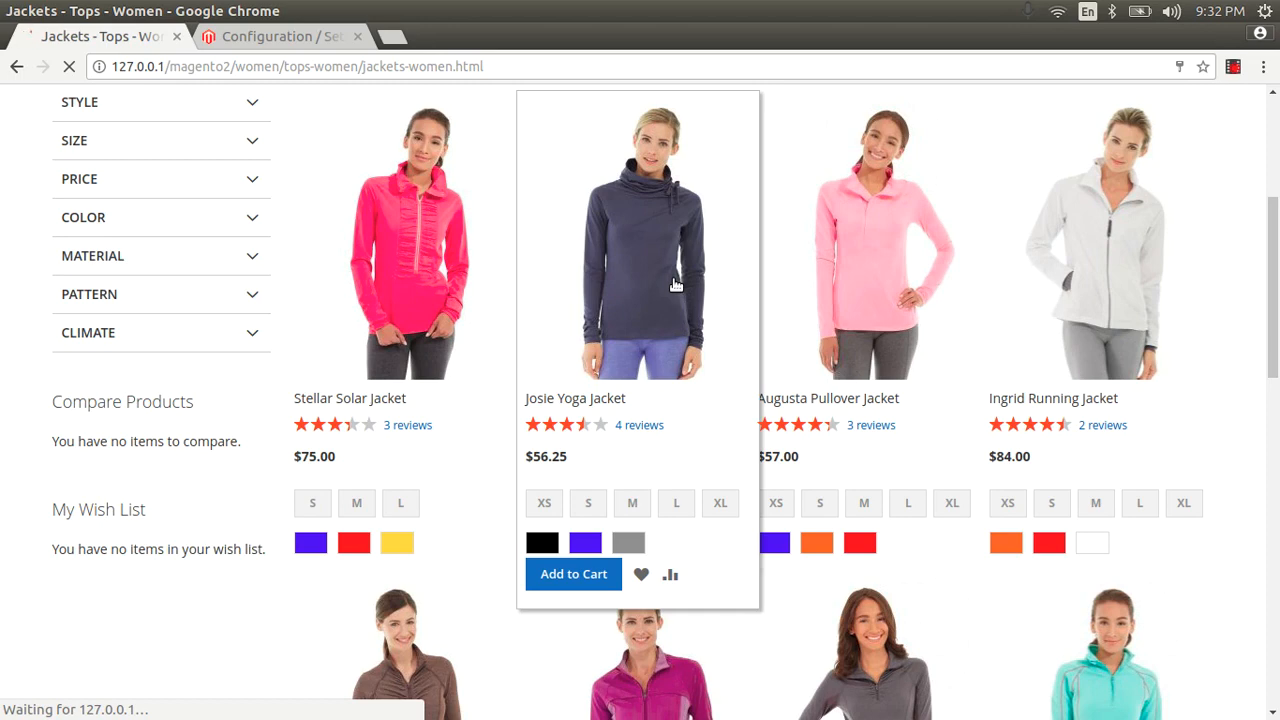
pyautogui.click(714, 237)
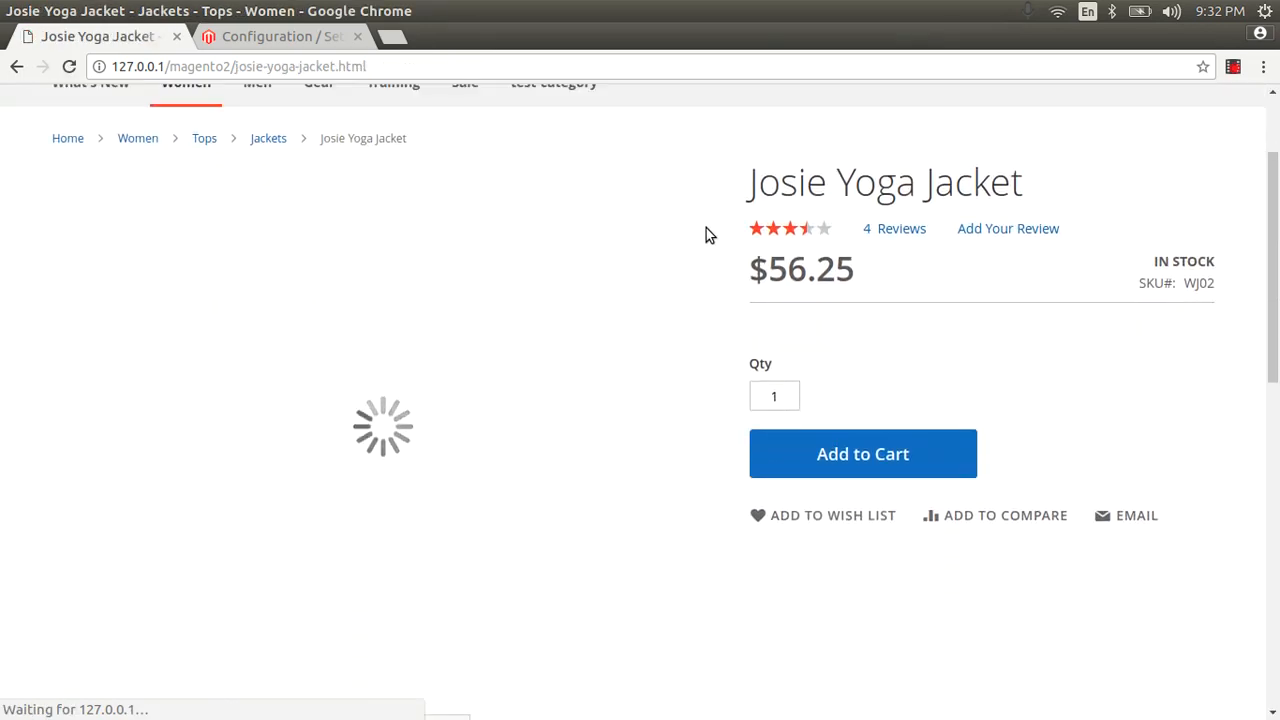
# Add the jacket in size XS and Black to the cart and proceed to checkout.
pyautogui.click(777, 404)
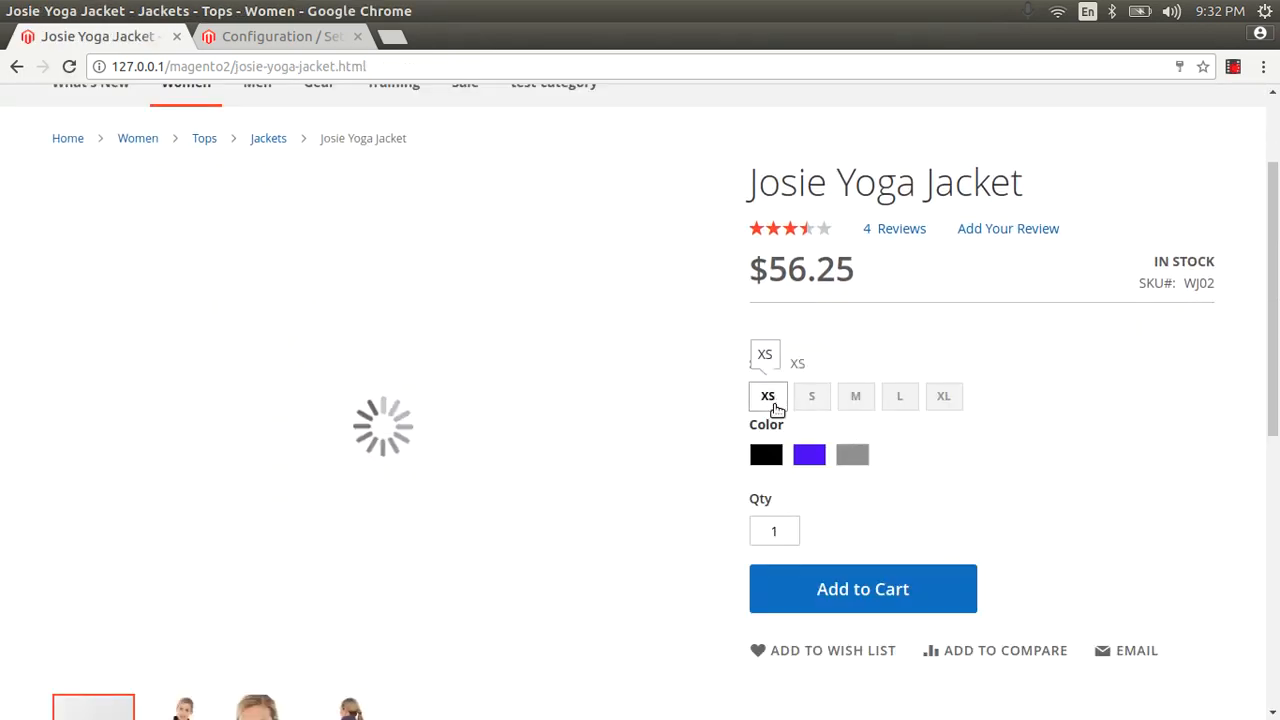
pyautogui.click(764, 458)
pyautogui.click(830, 591)
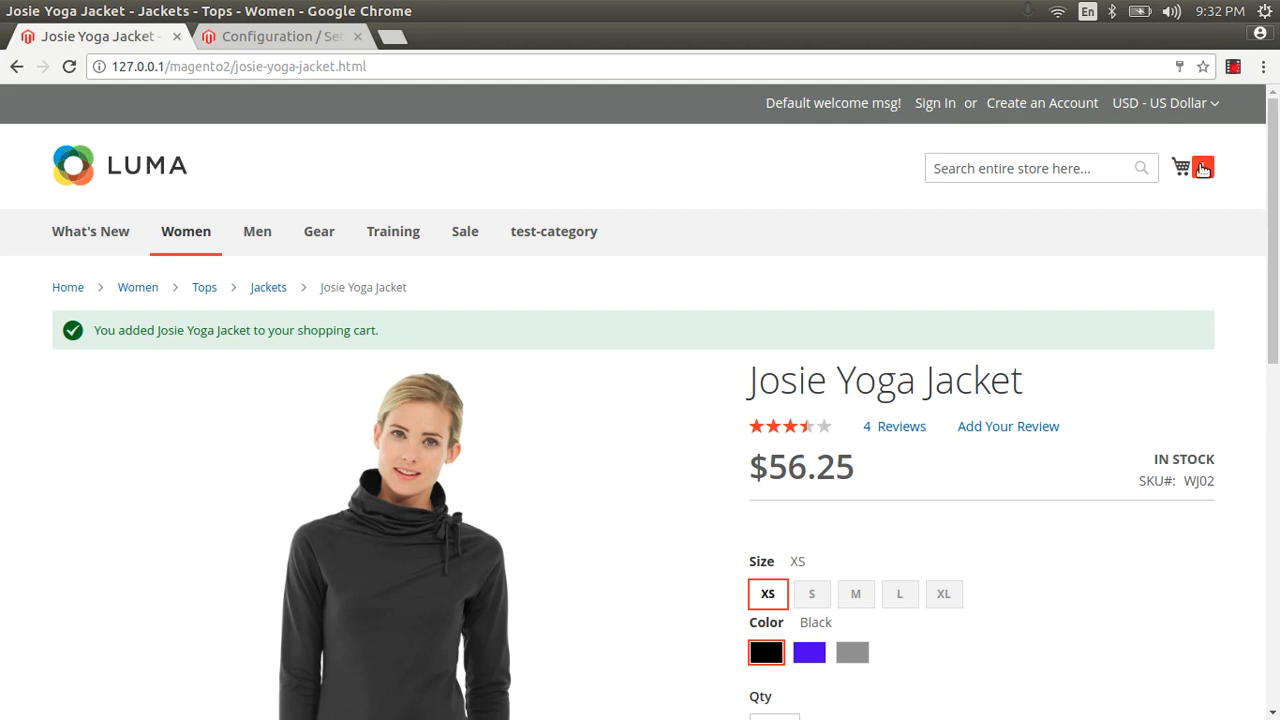
pyautogui.click(1183, 167)
pyautogui.click(1083, 292)
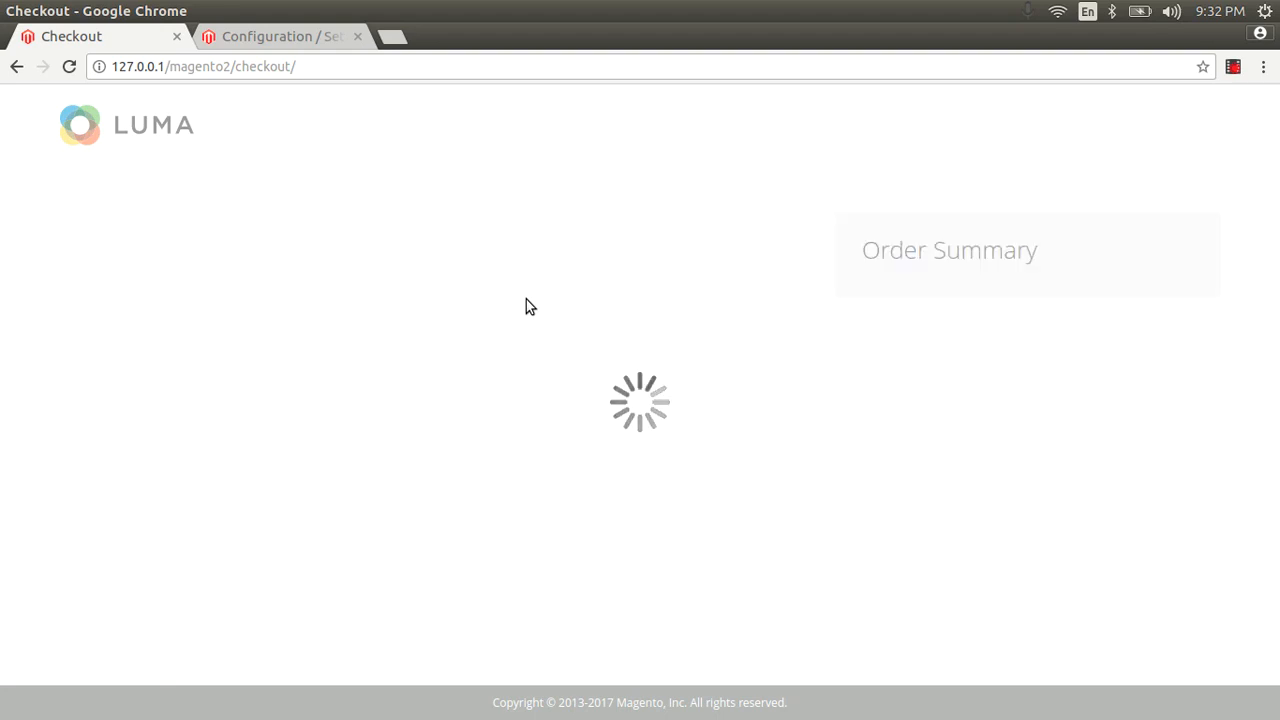
# Enter the customer's email address, first name and last name on the checkout form.
pyautogui.click(186, 371)
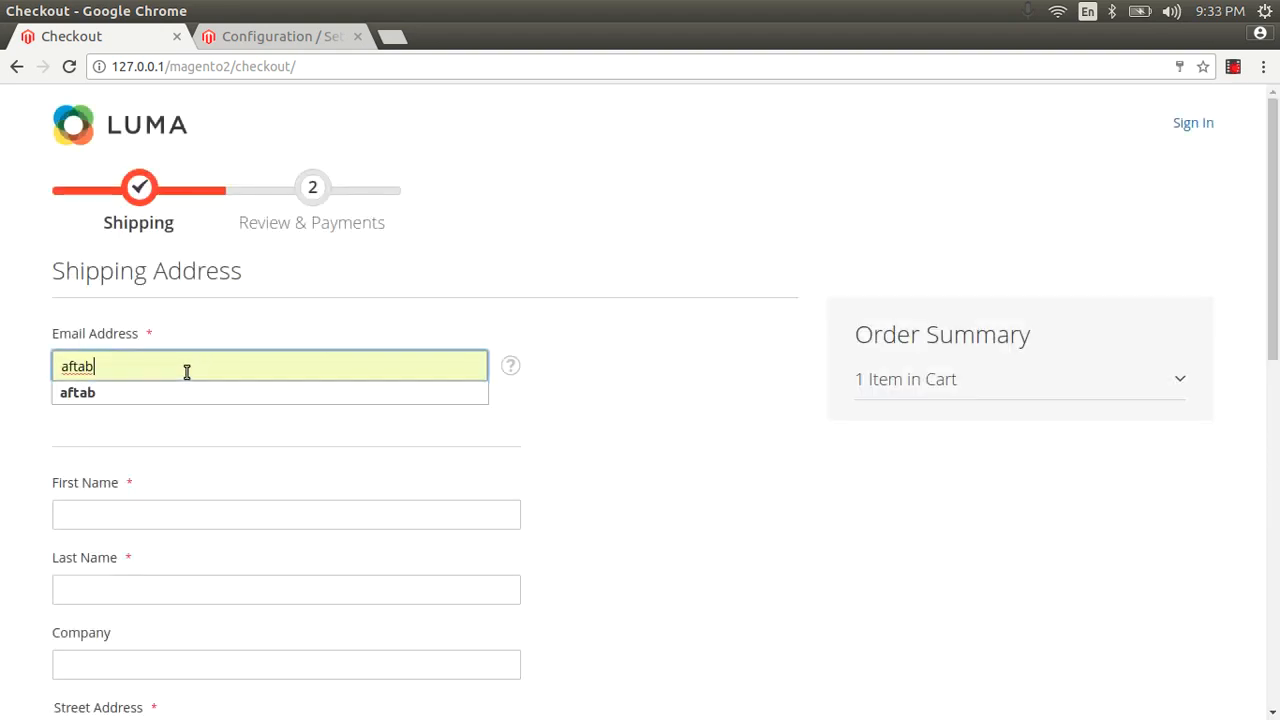
pyautogui.write('test@testing')
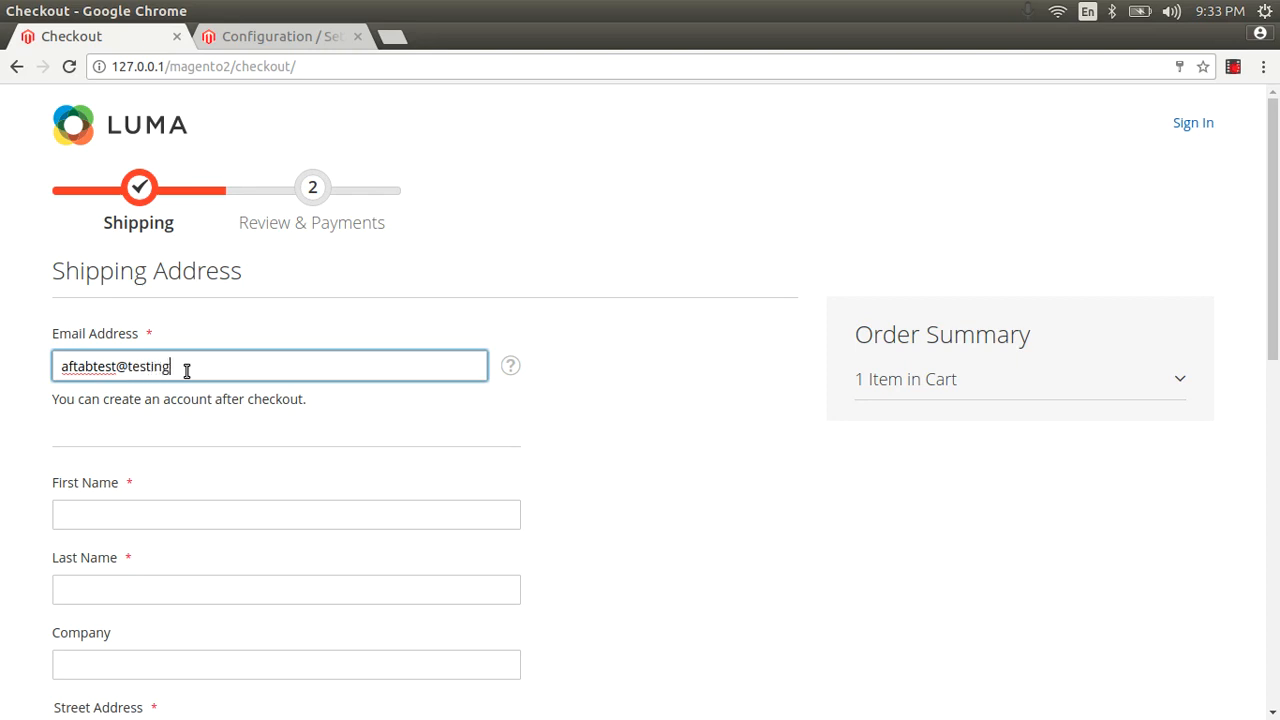
pyautogui.write('.com')
pyautogui.press('Tab')
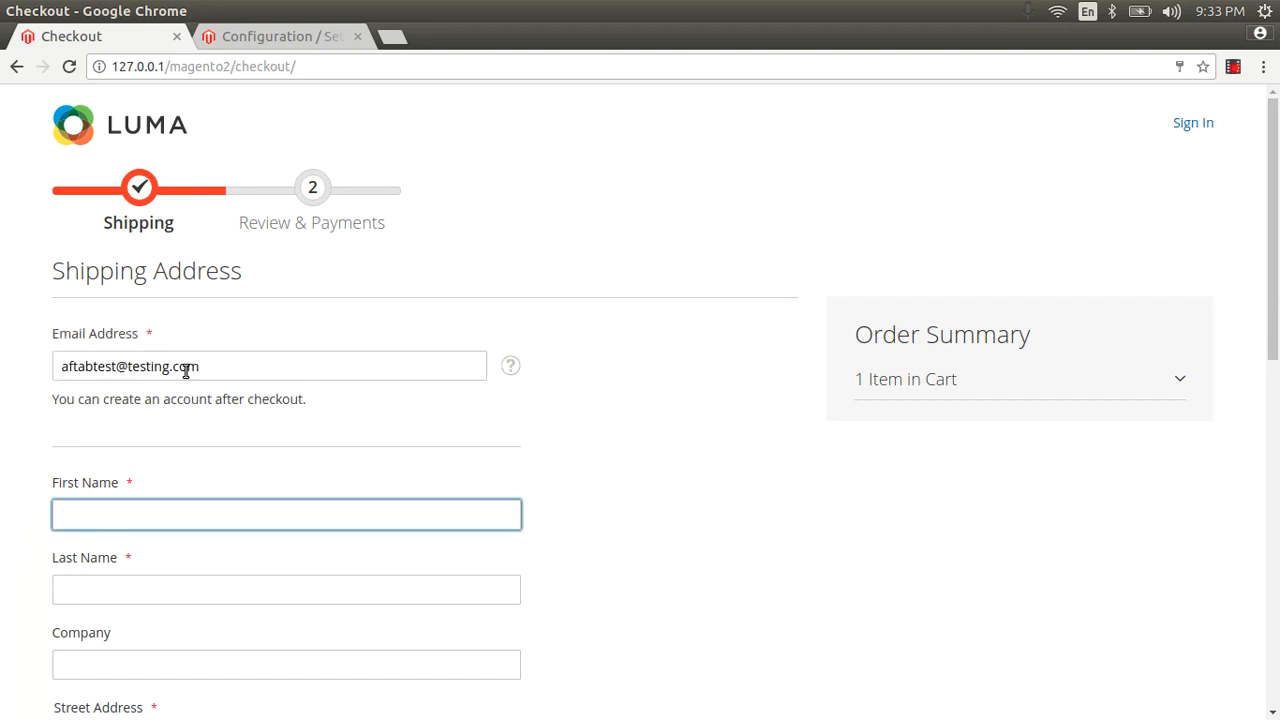
pyautogui.press('Tab')
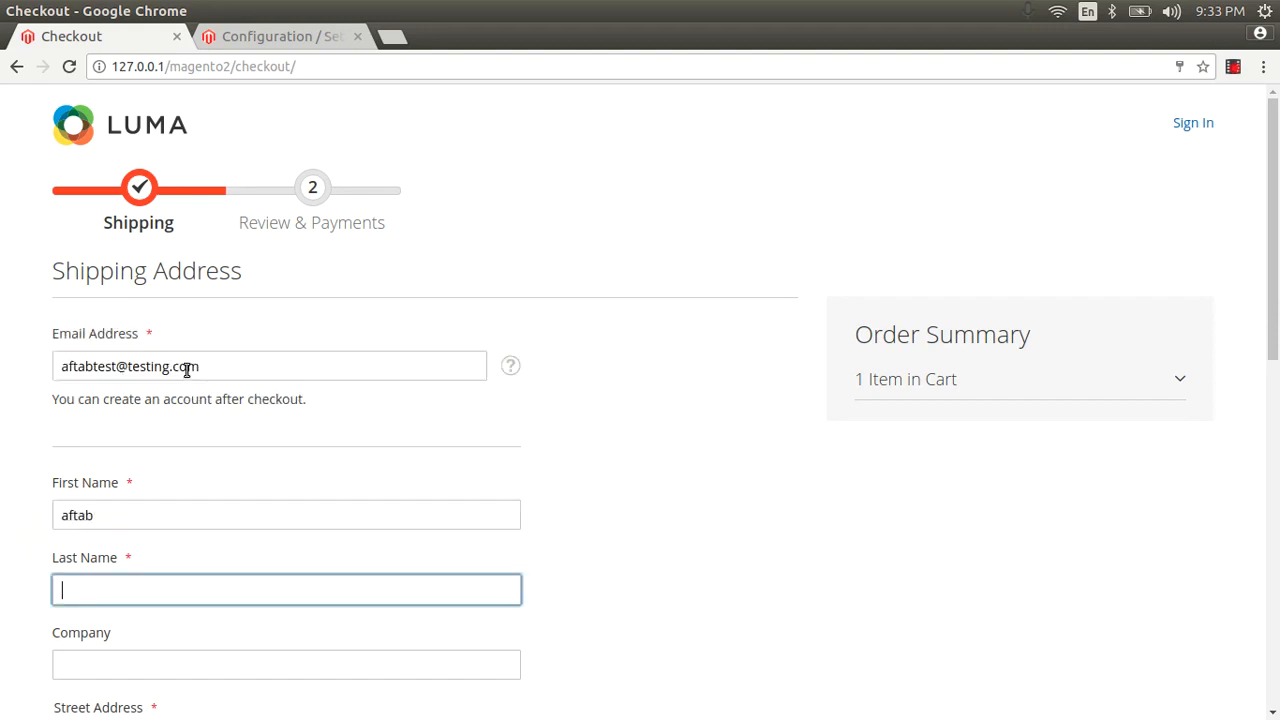
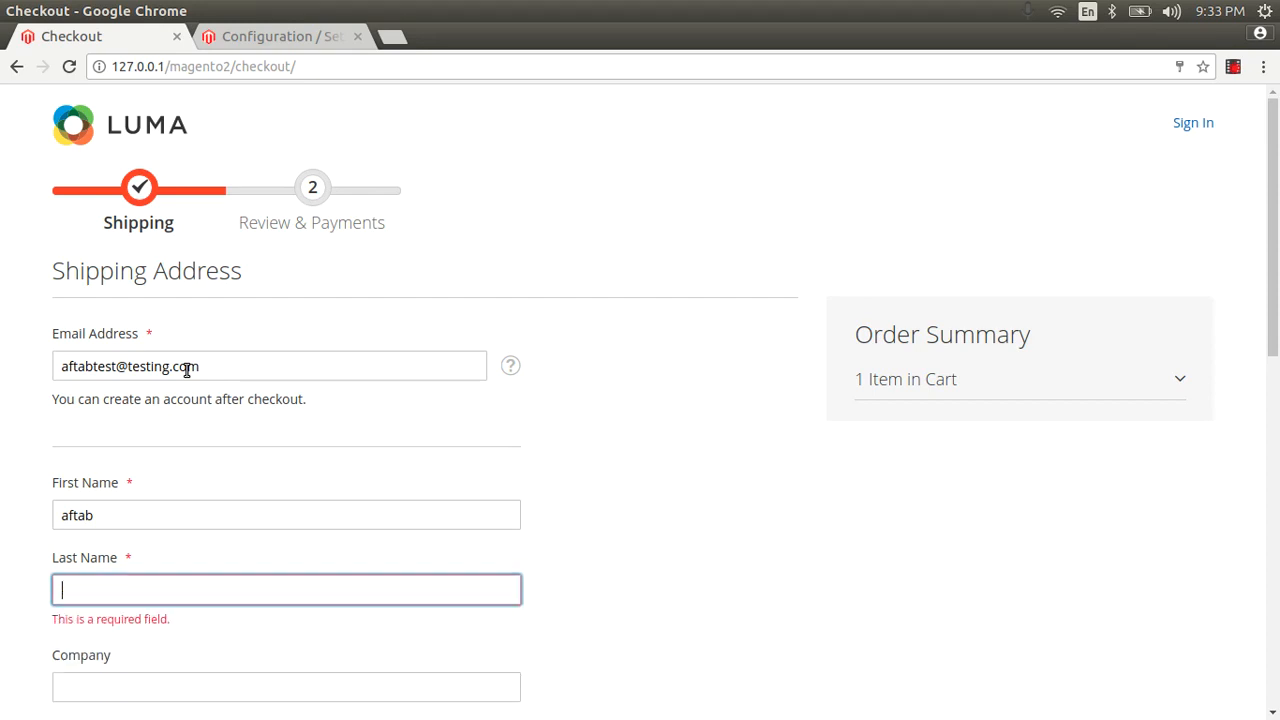
pyautogui.write('alam')
pyautogui.press('Tab')
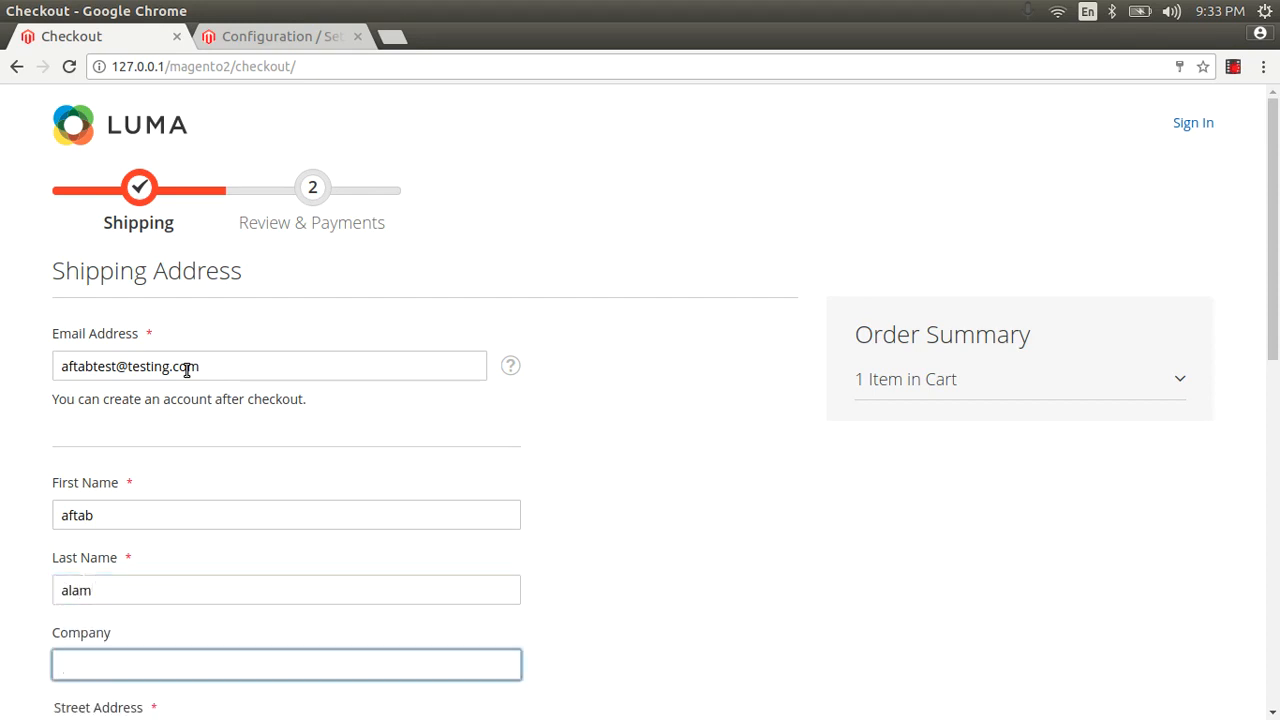
# Fill in company 'test', street address 'new delhi' and city 'delhi'.
pyautogui.scroll(-3, 142, 261)
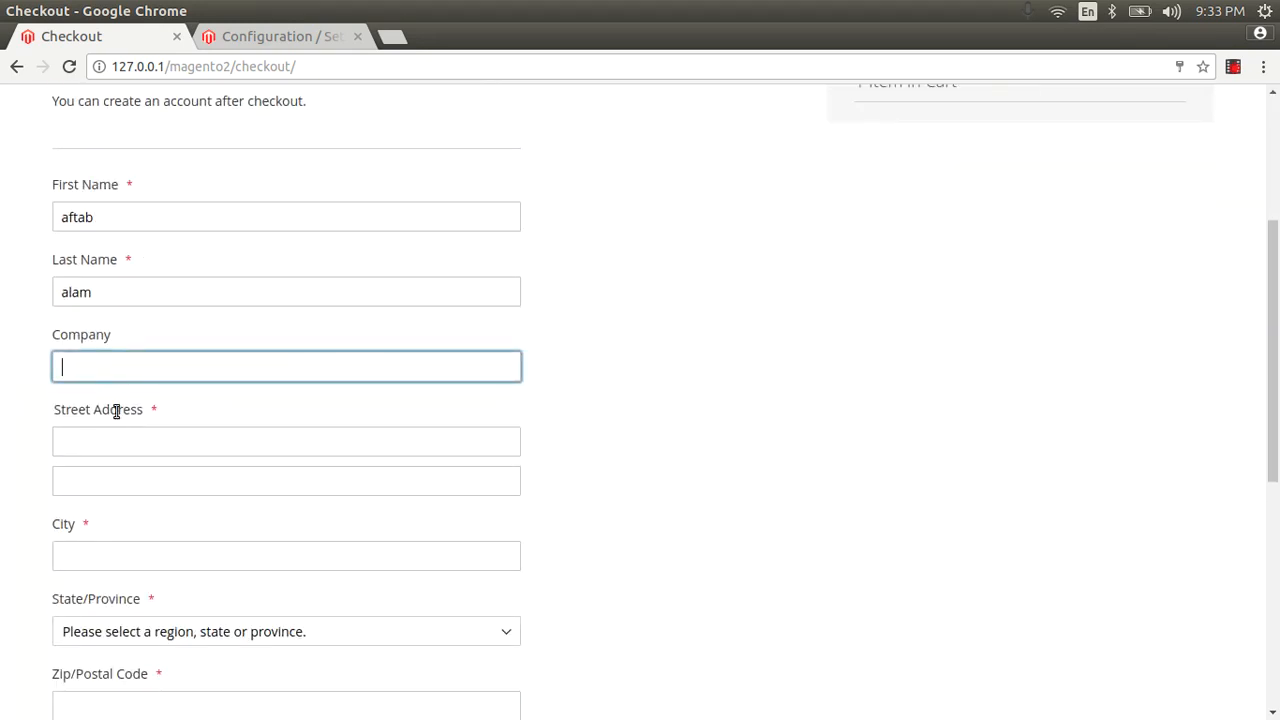
pyautogui.write('testing')
pyautogui.press('Tab')
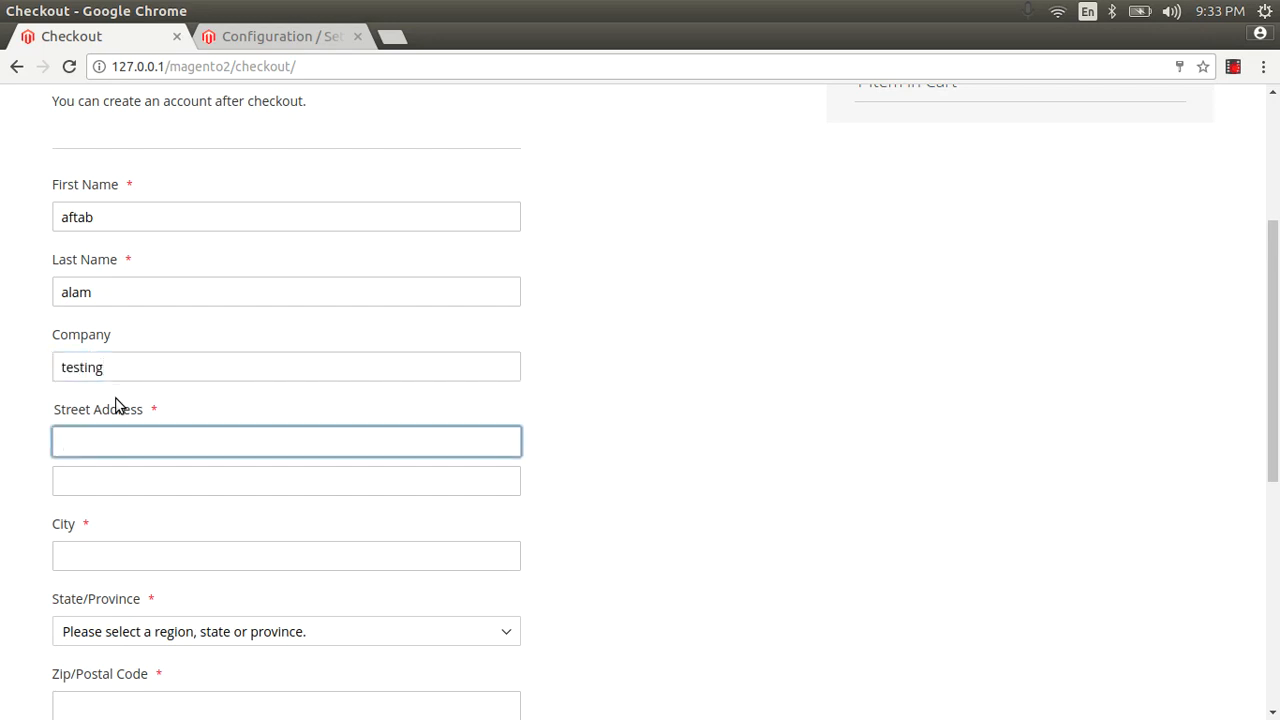
pyautogui.write('new delhi')
pyautogui.press('Tab')
pyautogui.press('Tab')
pyautogui.write('de')
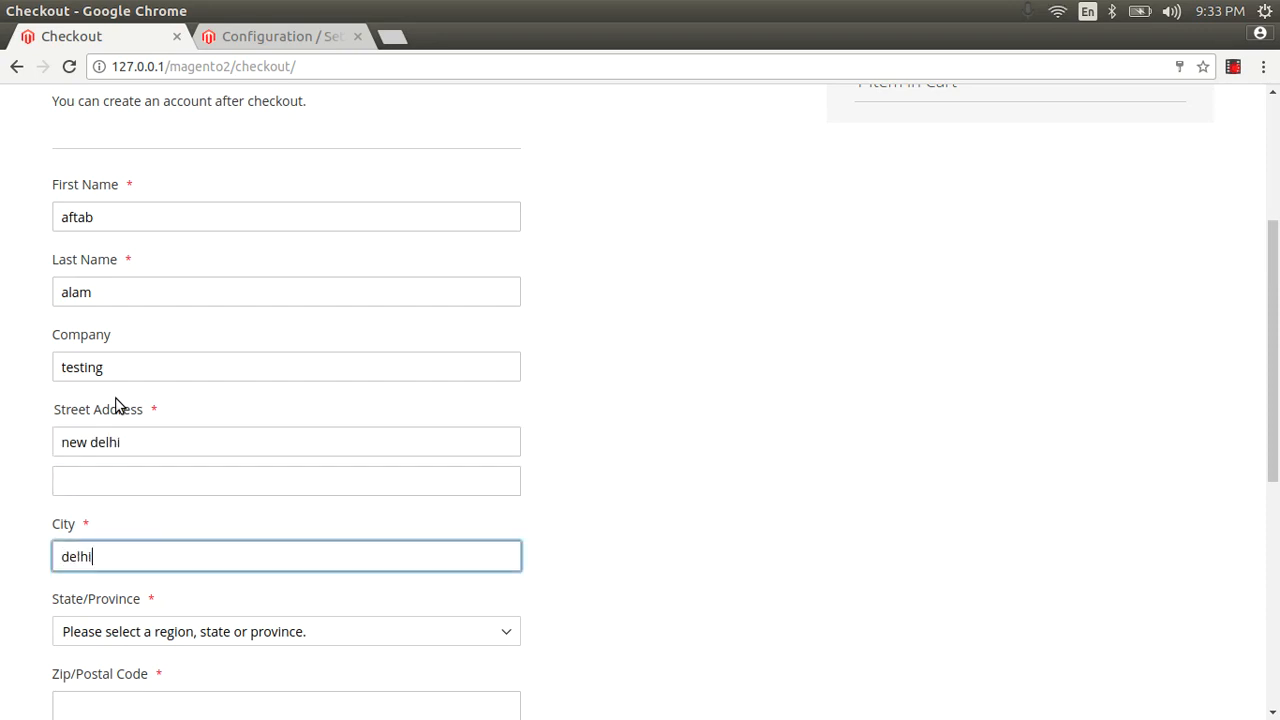
pyautogui.write('lhi')
pyautogui.press('Tab')
pyautogui.scroll(-5, 129, 337)
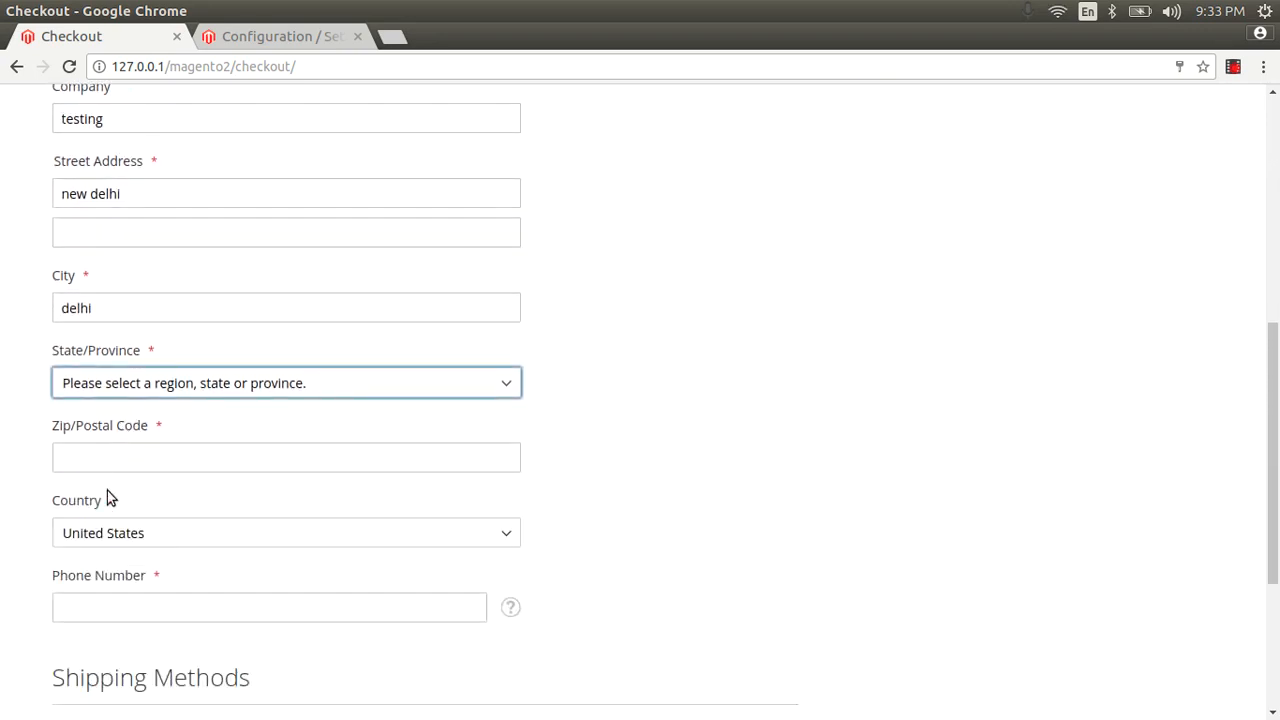
# Set the country to India, zip code 110020, and fill in the phone number.
pyautogui.click(108, 534)
pyautogui.write('in')
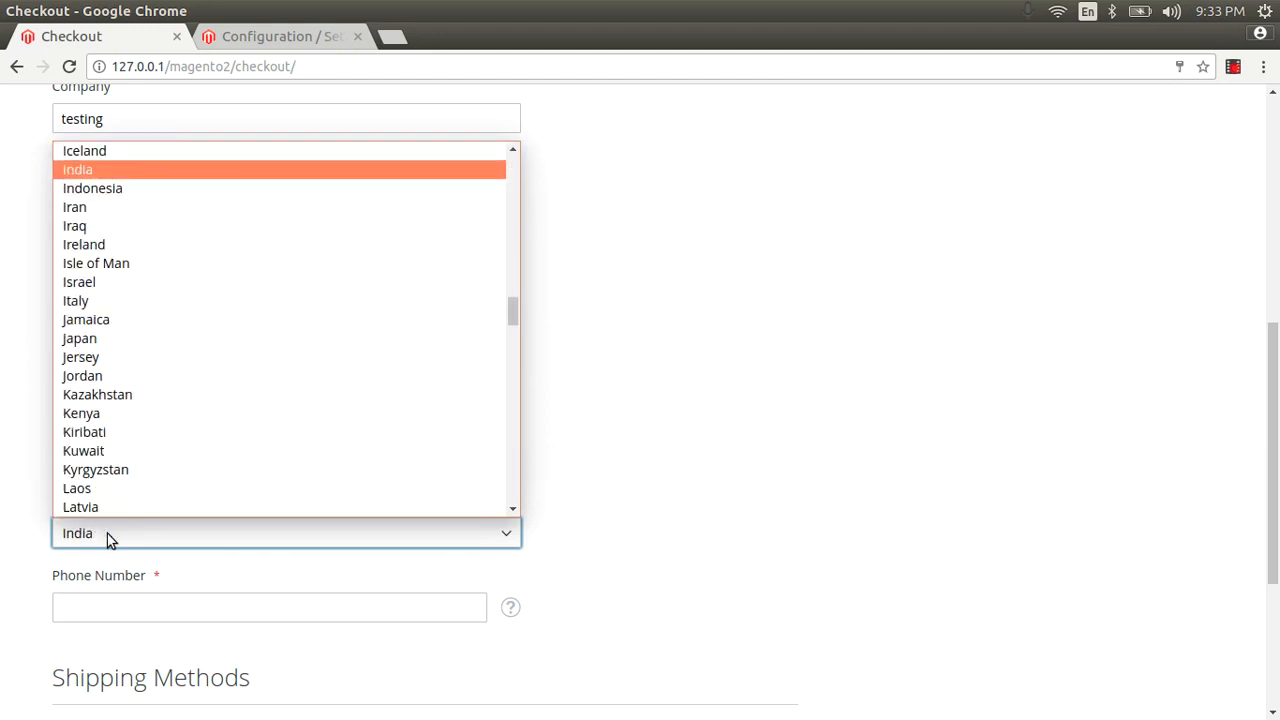
pyautogui.press('Return')
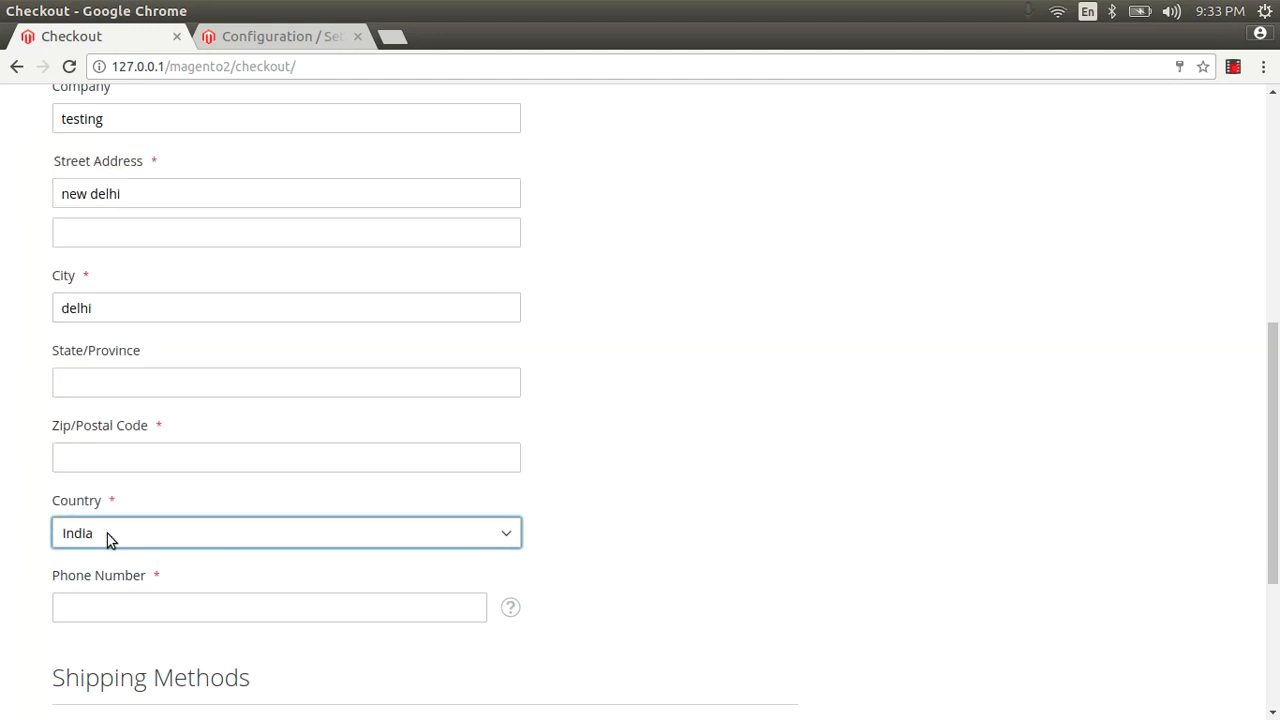
pyautogui.click(122, 467)
pyautogui.write('11002')
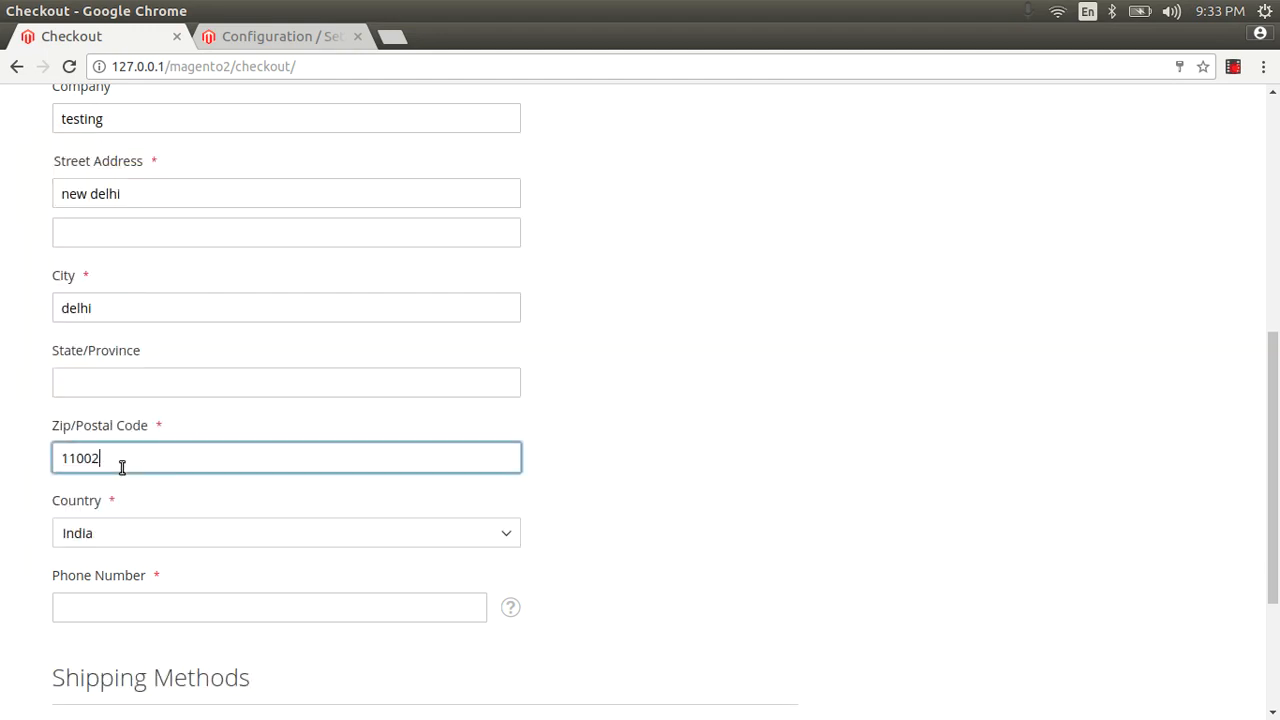
pyautogui.write('0')
pyautogui.click(94, 606)
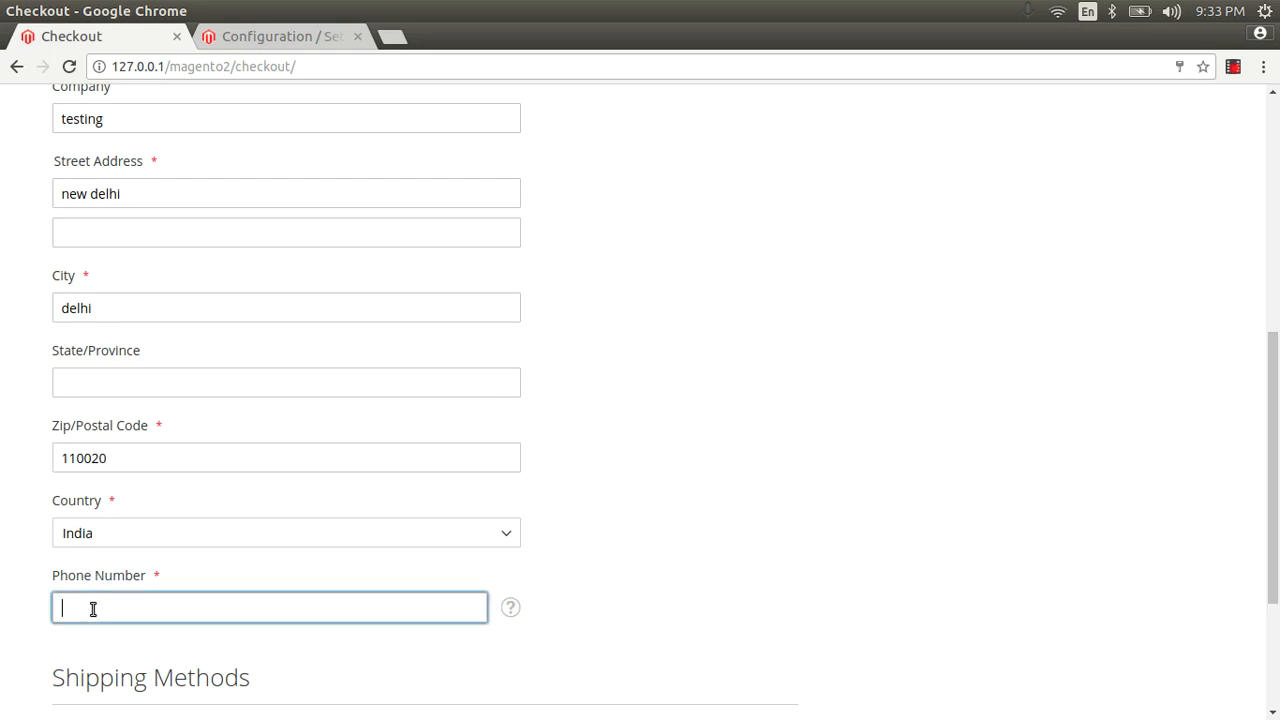
pyautogui.click(110, 636)
# Choose Delhi as the state and continue to Review & Payments, which offers only Check / Money order.
pyautogui.scroll(-3, 230, 455)
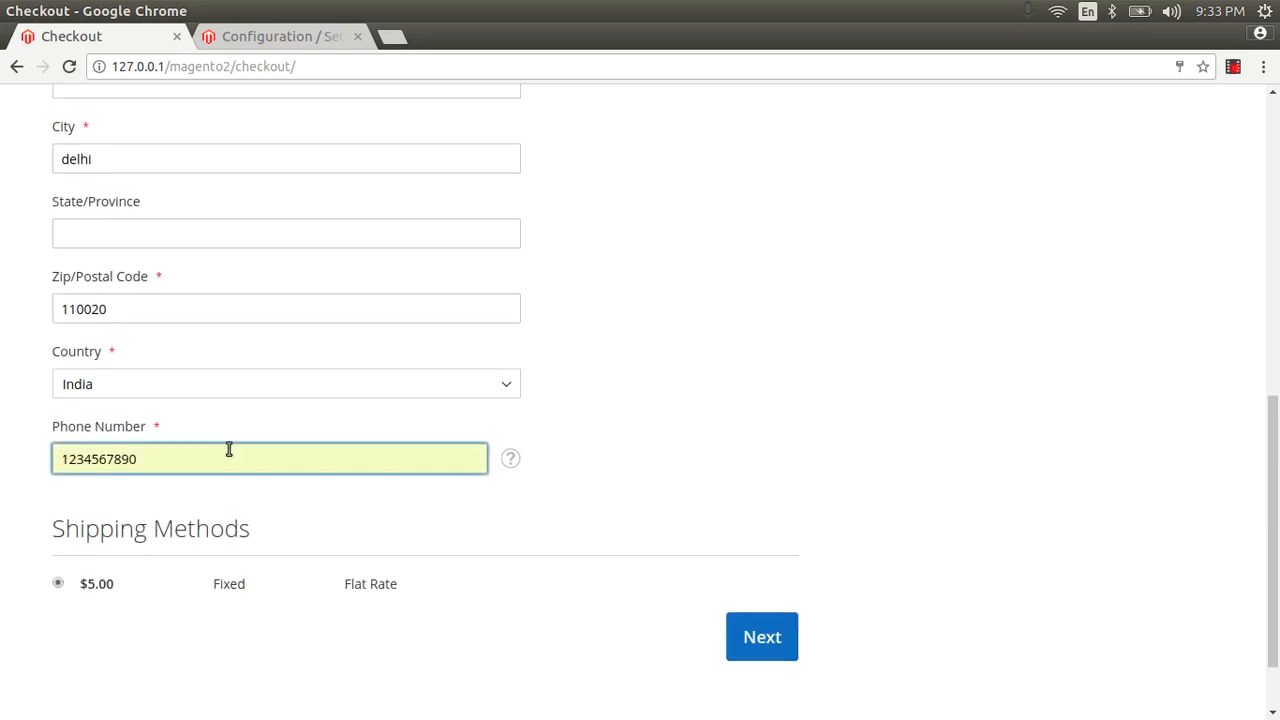
pyautogui.click(108, 238)
pyautogui.write('delhi')
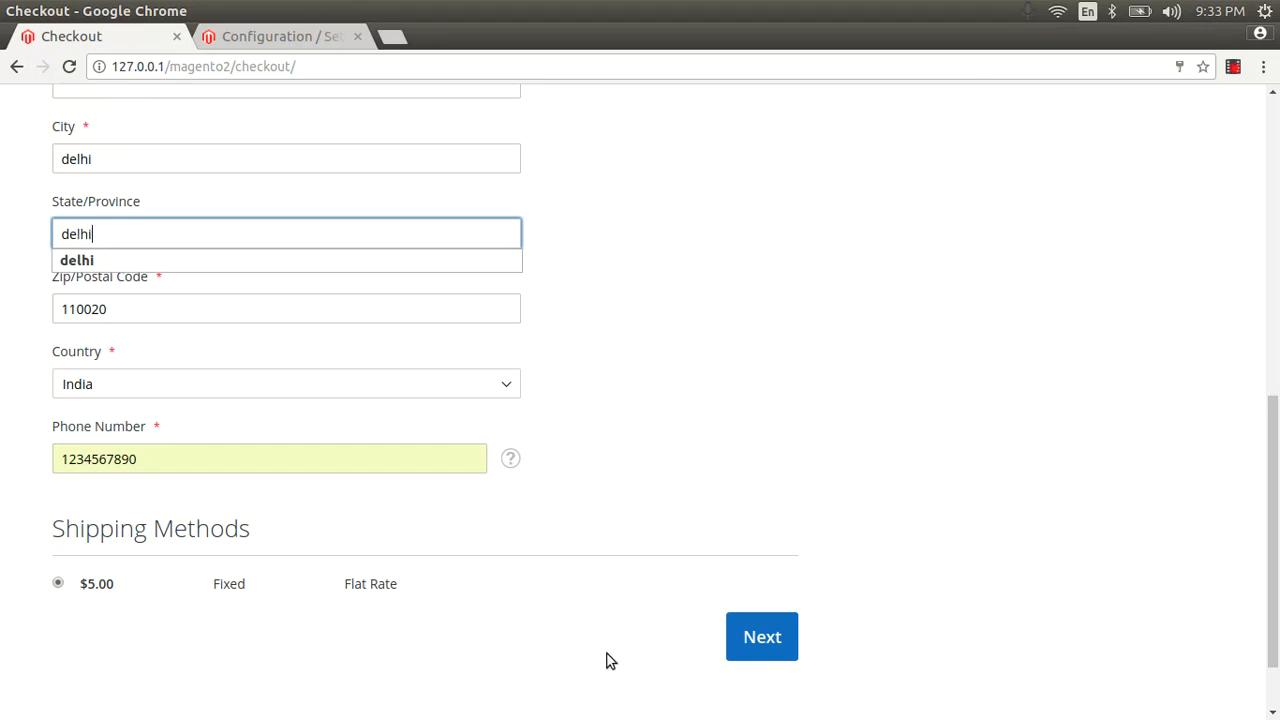
pyautogui.click(215, 259)
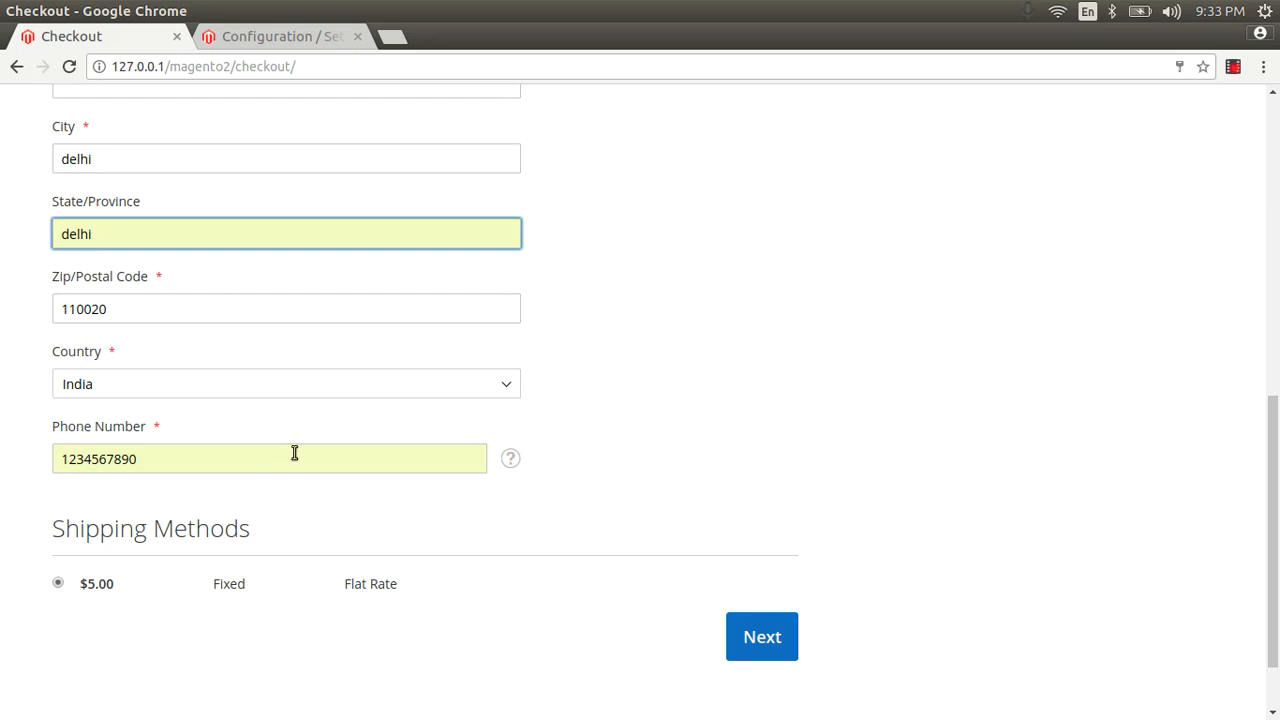
pyautogui.click(758, 636)
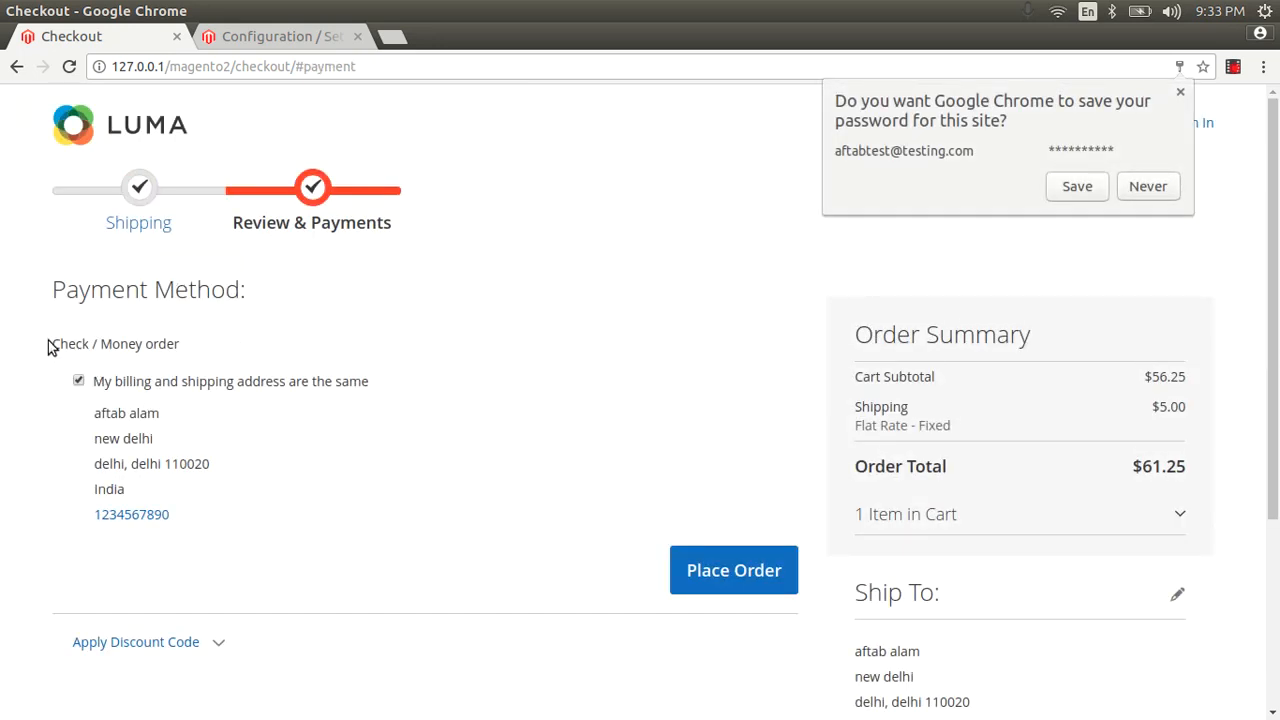
pyautogui.moveTo(48, 345); pyautogui.dragTo(110, 372)
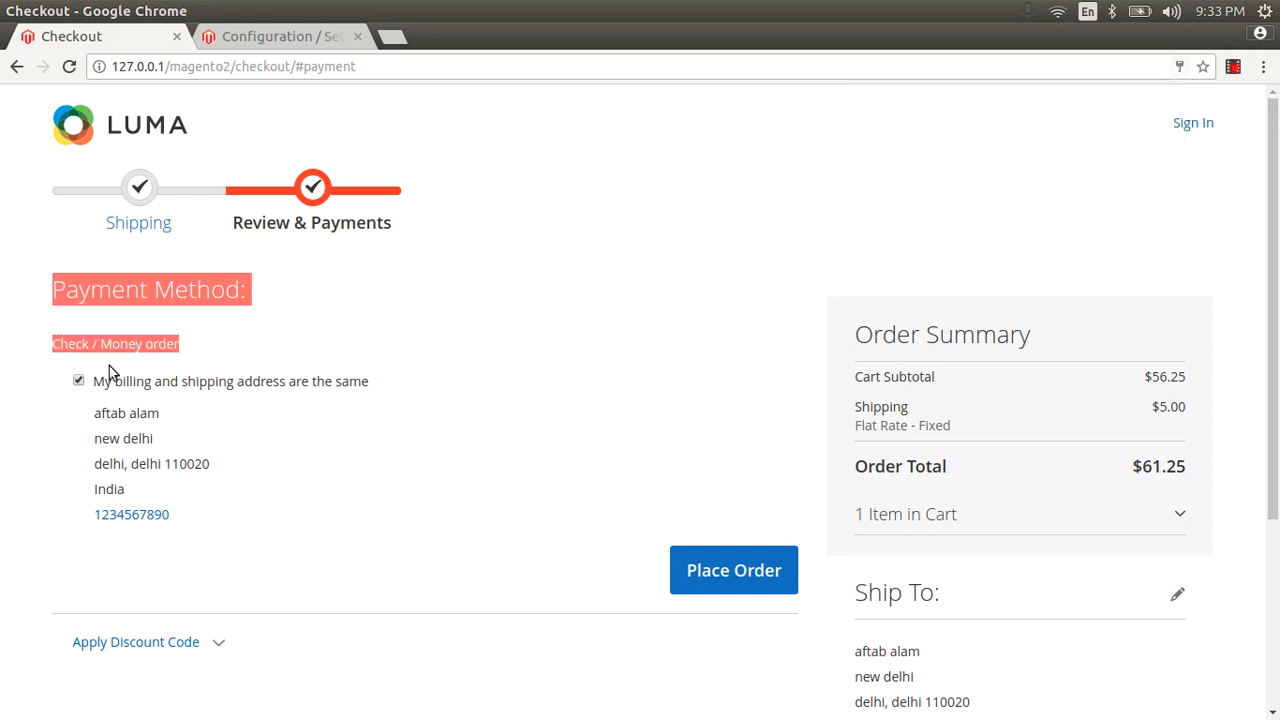
pyautogui.click(183, 344)
pyautogui.click(261, 44)
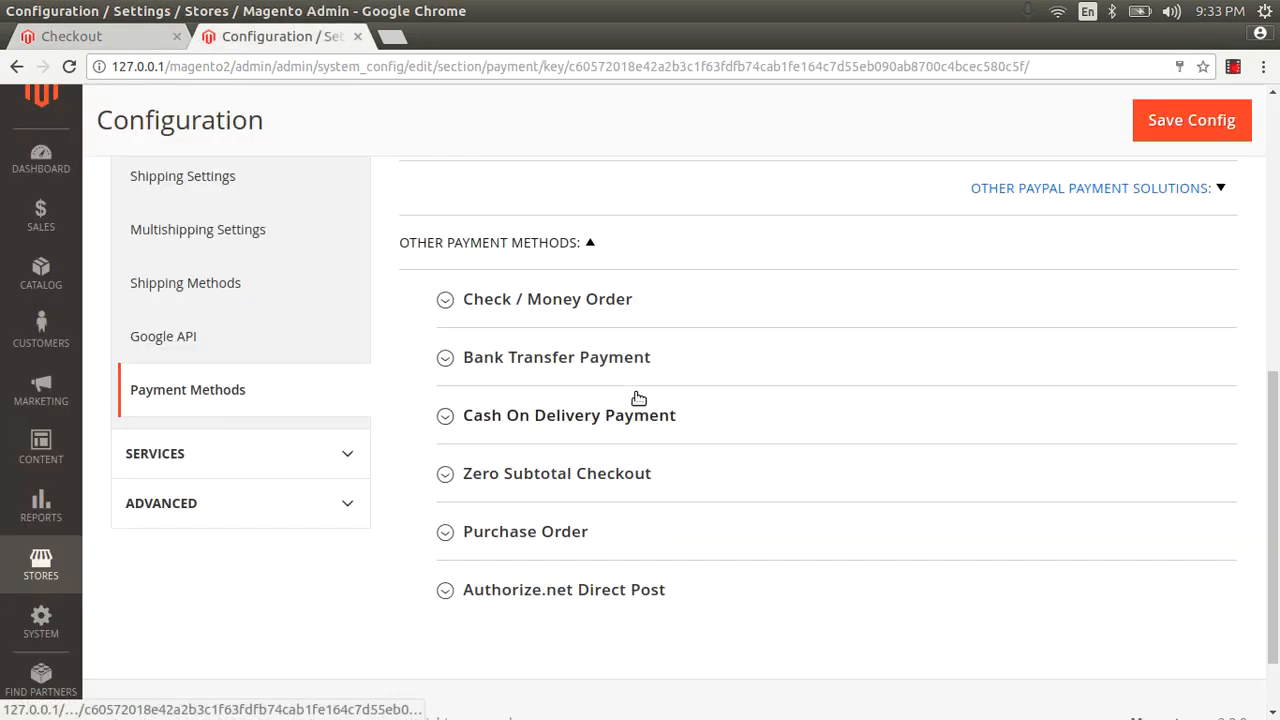
# Set Cash On Delivery Payment's Enabled option to Yes.
pyautogui.scroll(-2, 636, 397)
pyautogui.click(626, 328)
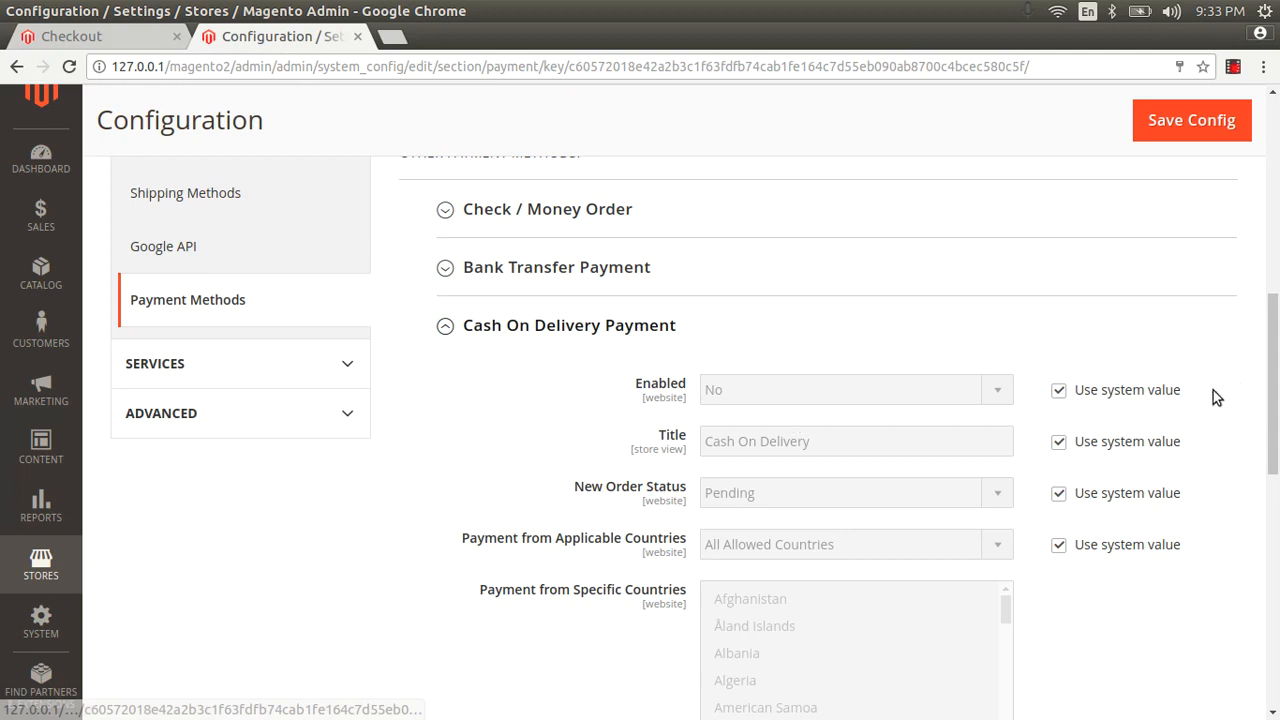
pyautogui.click(1058, 390)
pyautogui.click(990, 389)
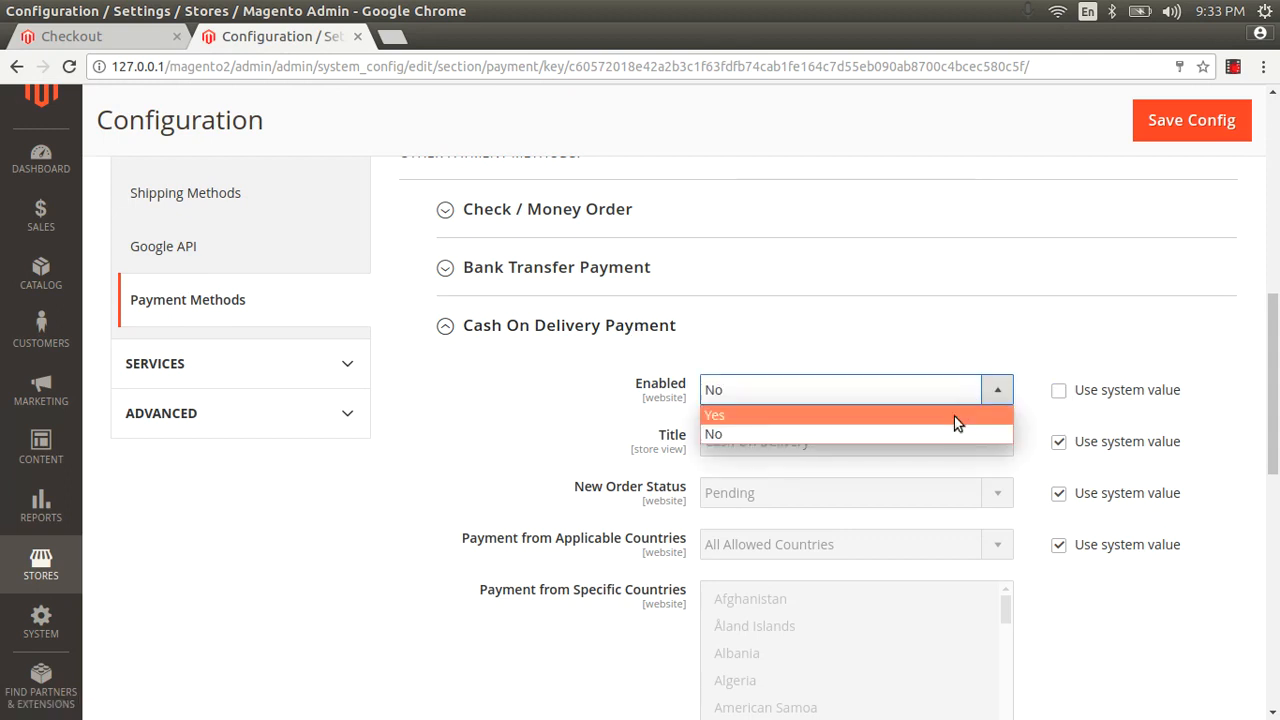
pyautogui.click(954, 412)
# Keep the default title and new order status, then save the payment configuration.
pyautogui.scroll(-3, 954, 415)
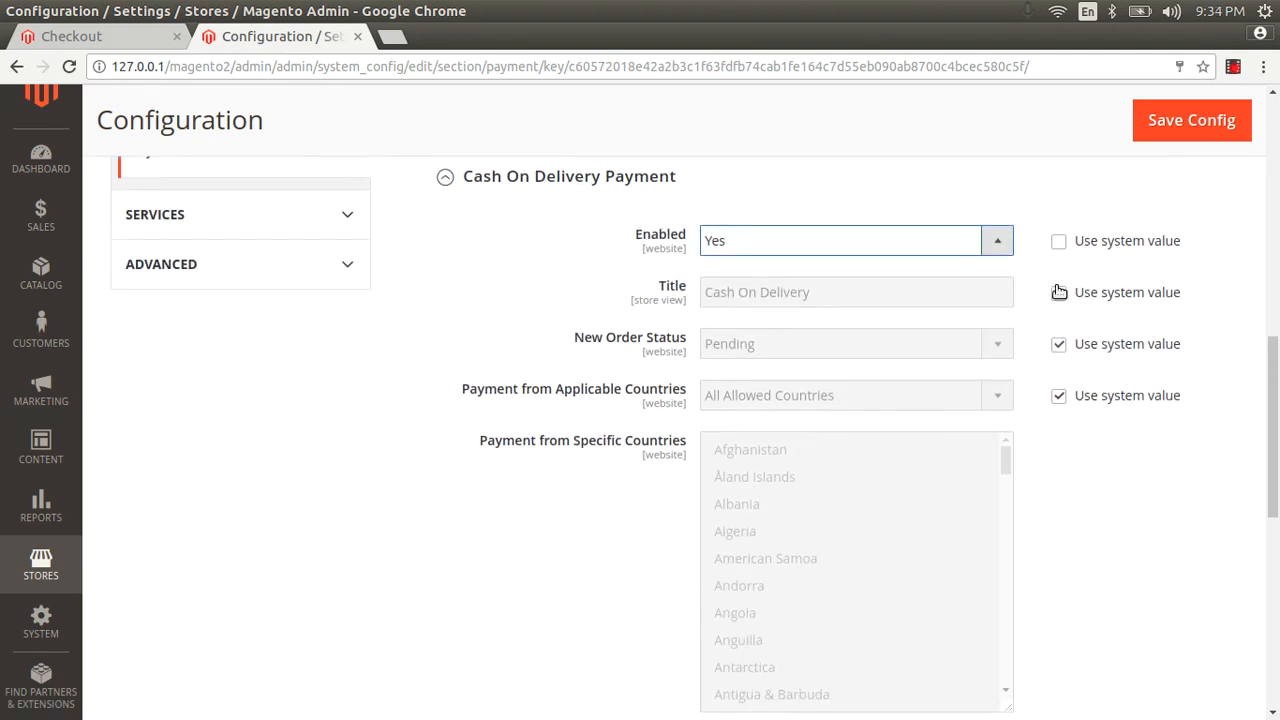
pyautogui.click(1058, 293)
pyautogui.click(1058, 293)
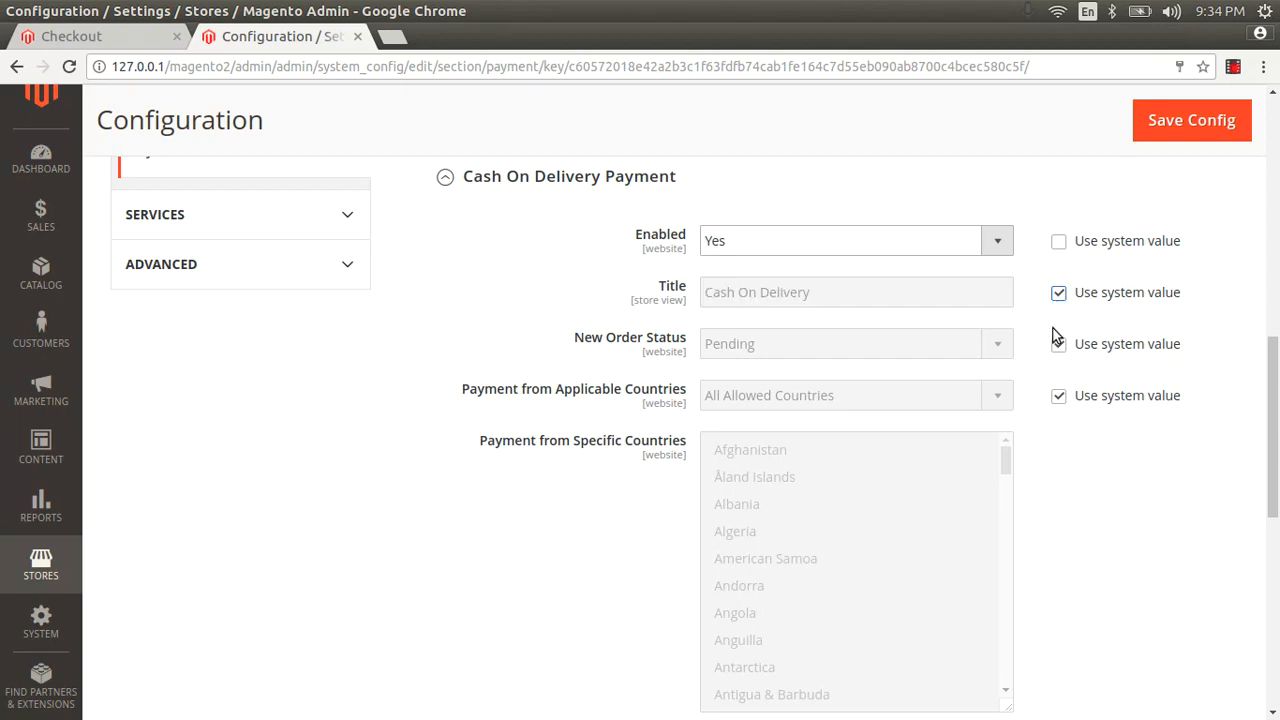
pyautogui.click(1056, 350)
pyautogui.click(1056, 352)
pyautogui.scroll(-6, 785, 432)
pyautogui.scroll(-5, 937, 588)
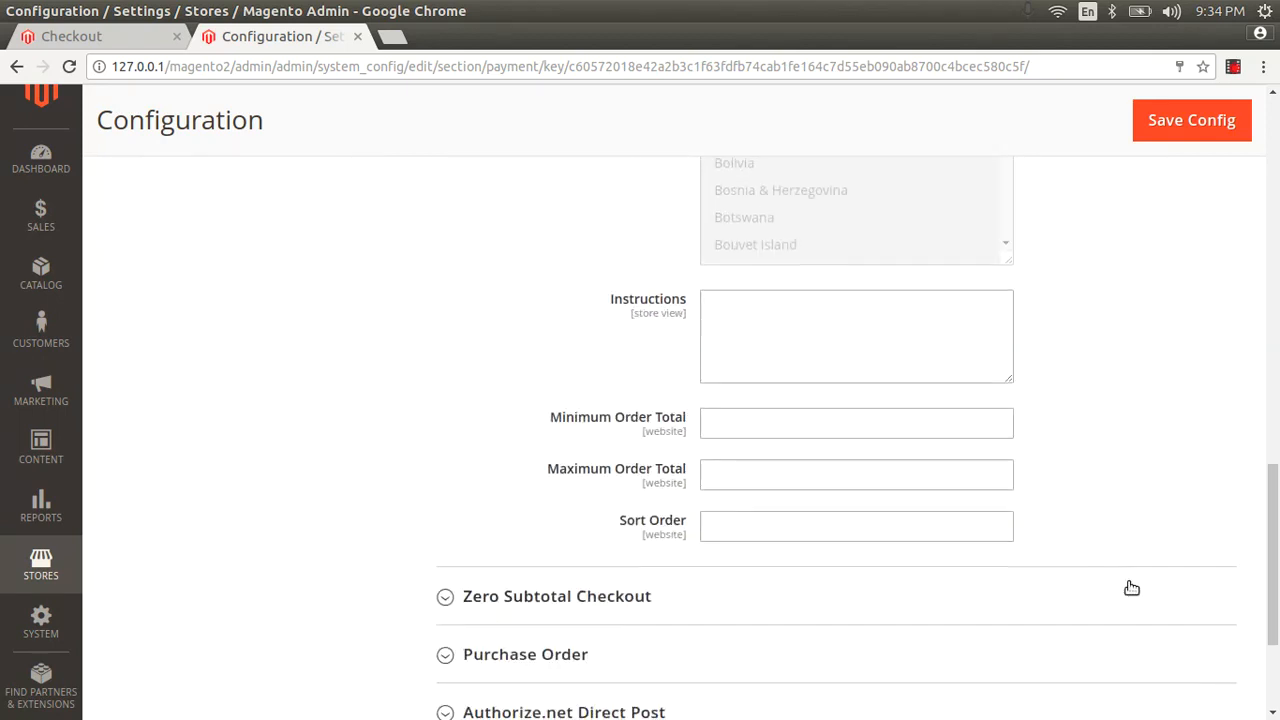
pyautogui.moveTo(551, 420); pyautogui.dragTo(551, 477)
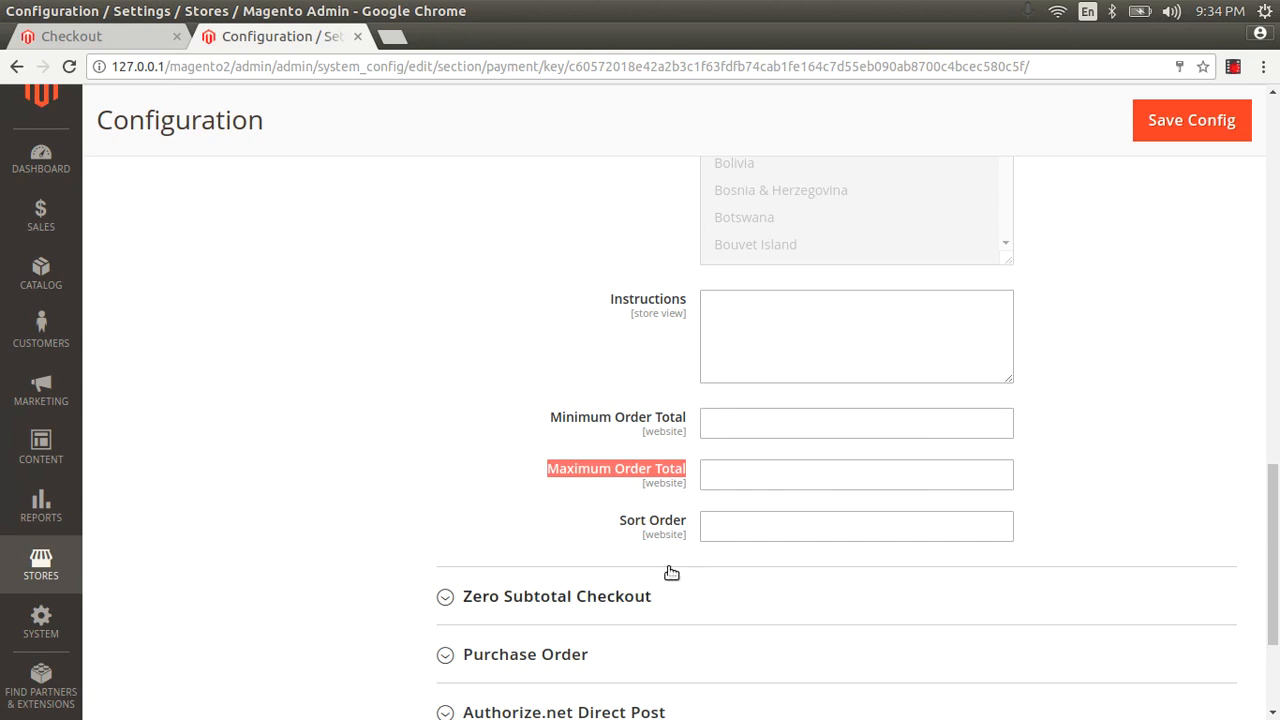
pyautogui.click(719, 529)
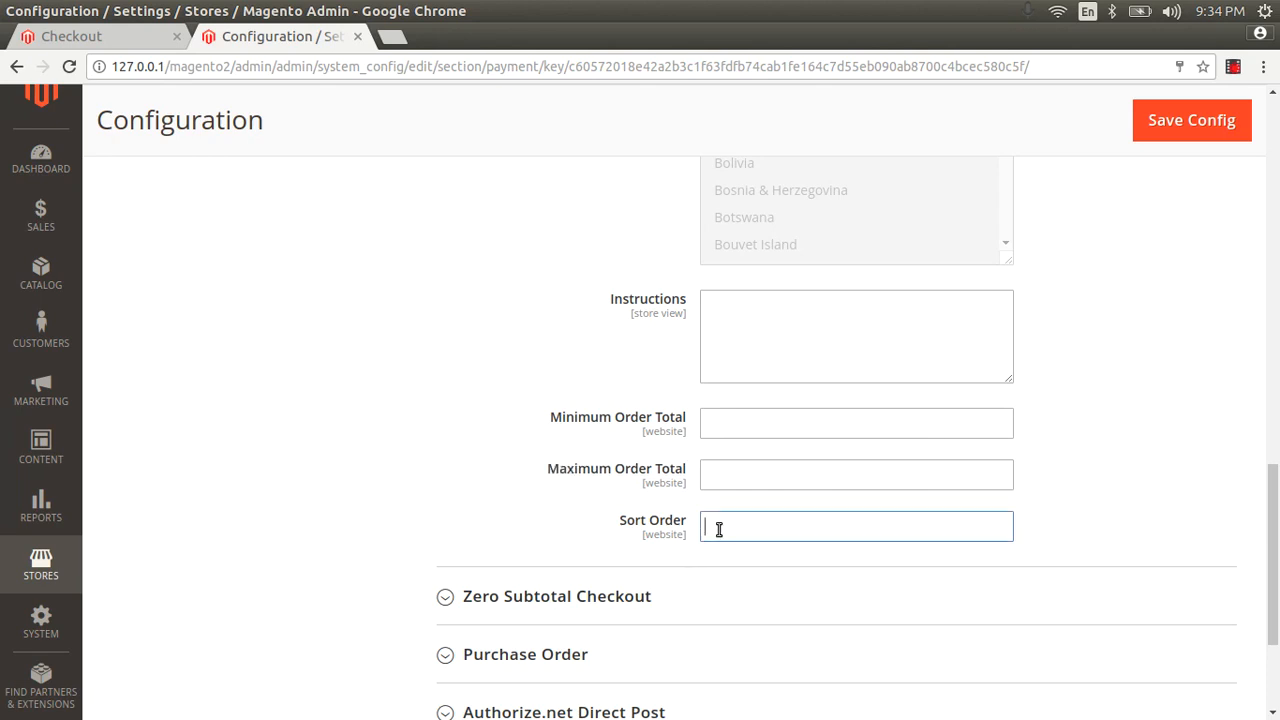
pyautogui.click(1176, 120)
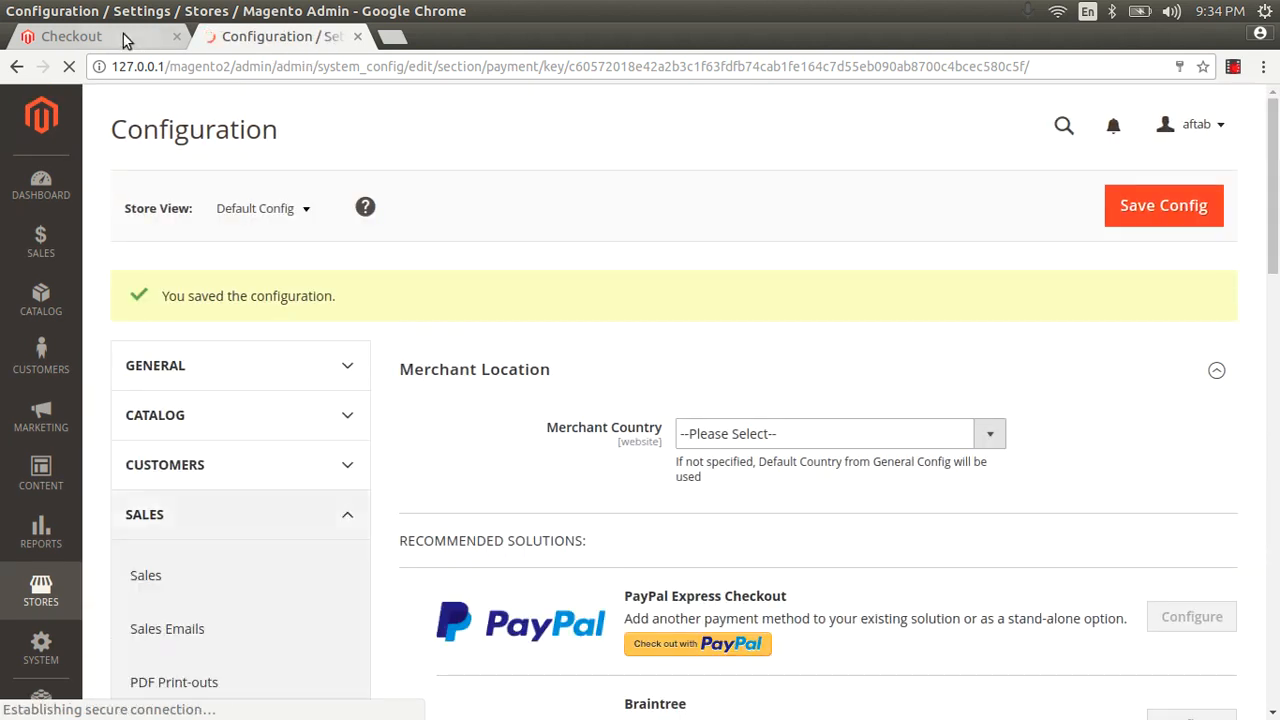
# Reload the Luma checkout and select the newly available Cash On Delivery payment method.
pyautogui.click(90, 36)
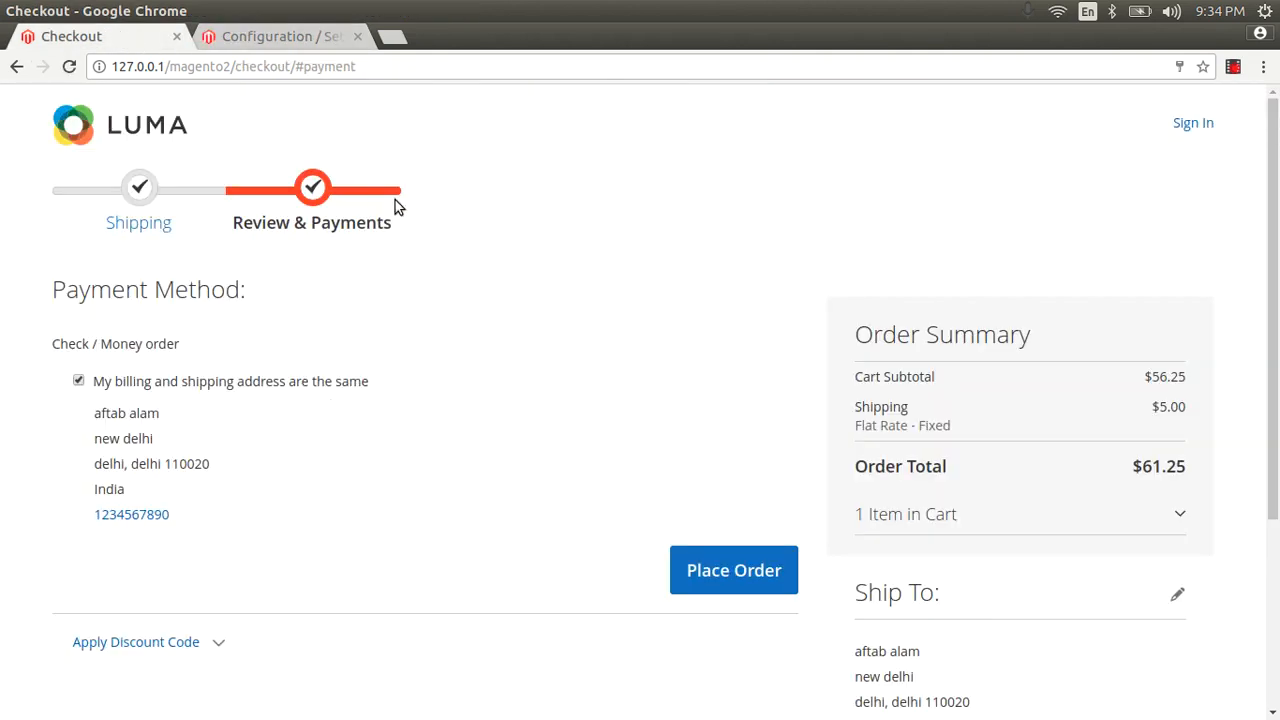
pyautogui.press('F5')
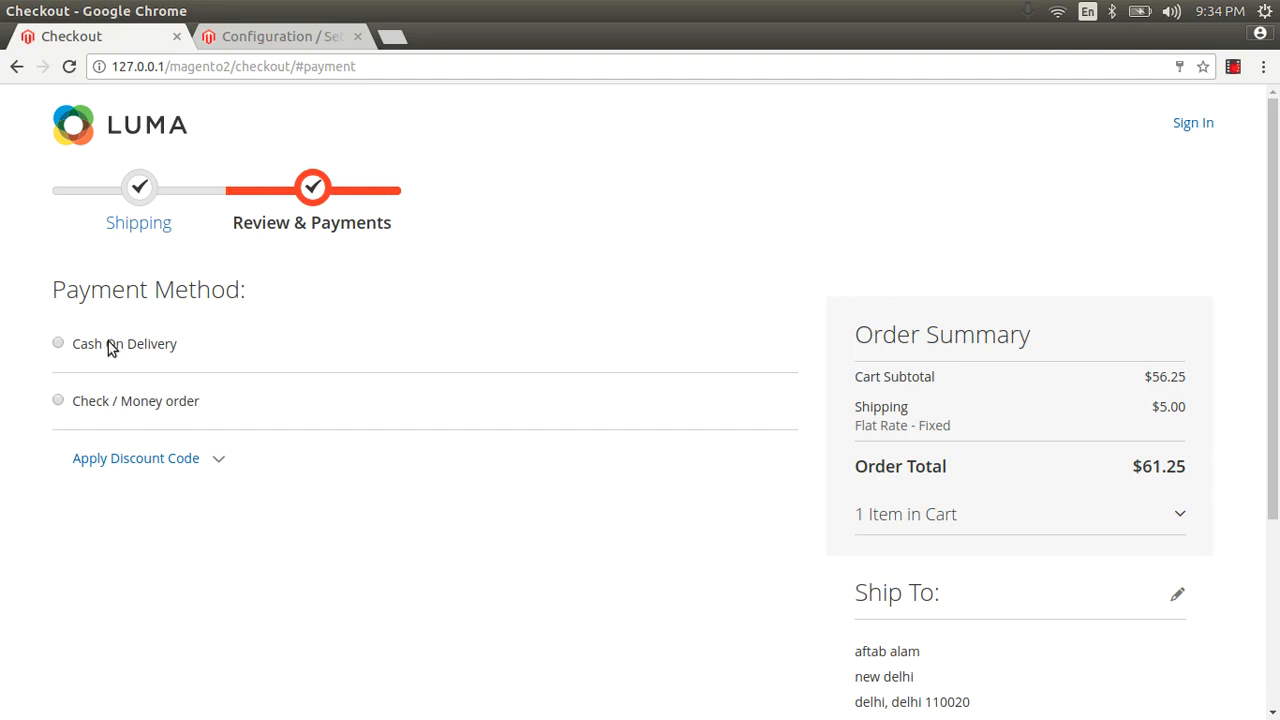
pyautogui.click(58, 343)
pyautogui.moveTo(138, 413); pyautogui.dragTo(156, 439)
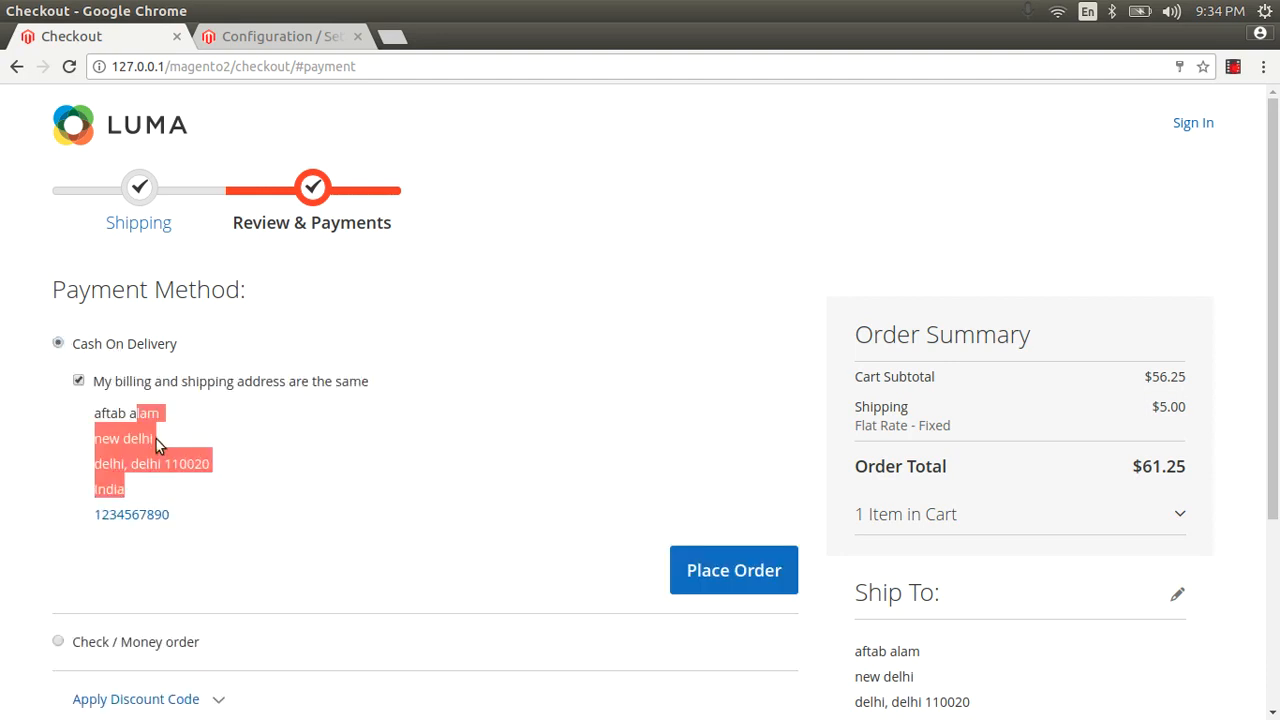
pyautogui.click(165, 383)
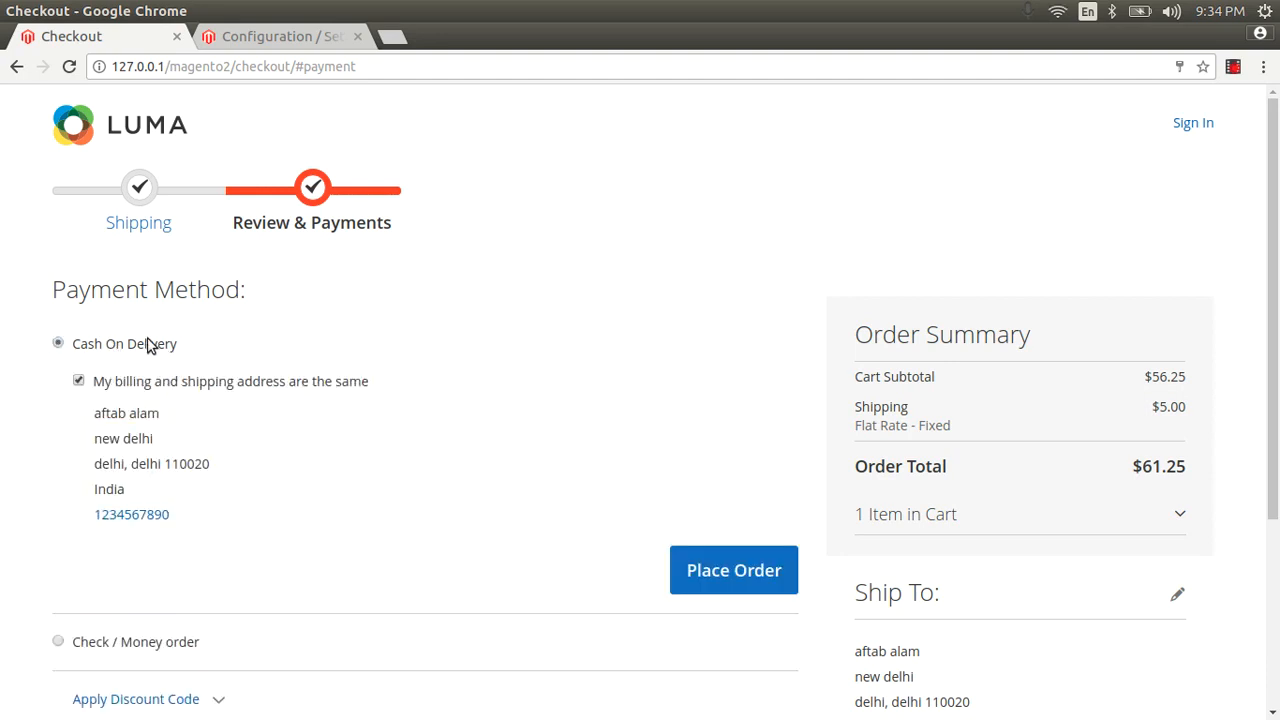
pyautogui.click(283, 36)
pyautogui.scroll(-8, 551, 403)
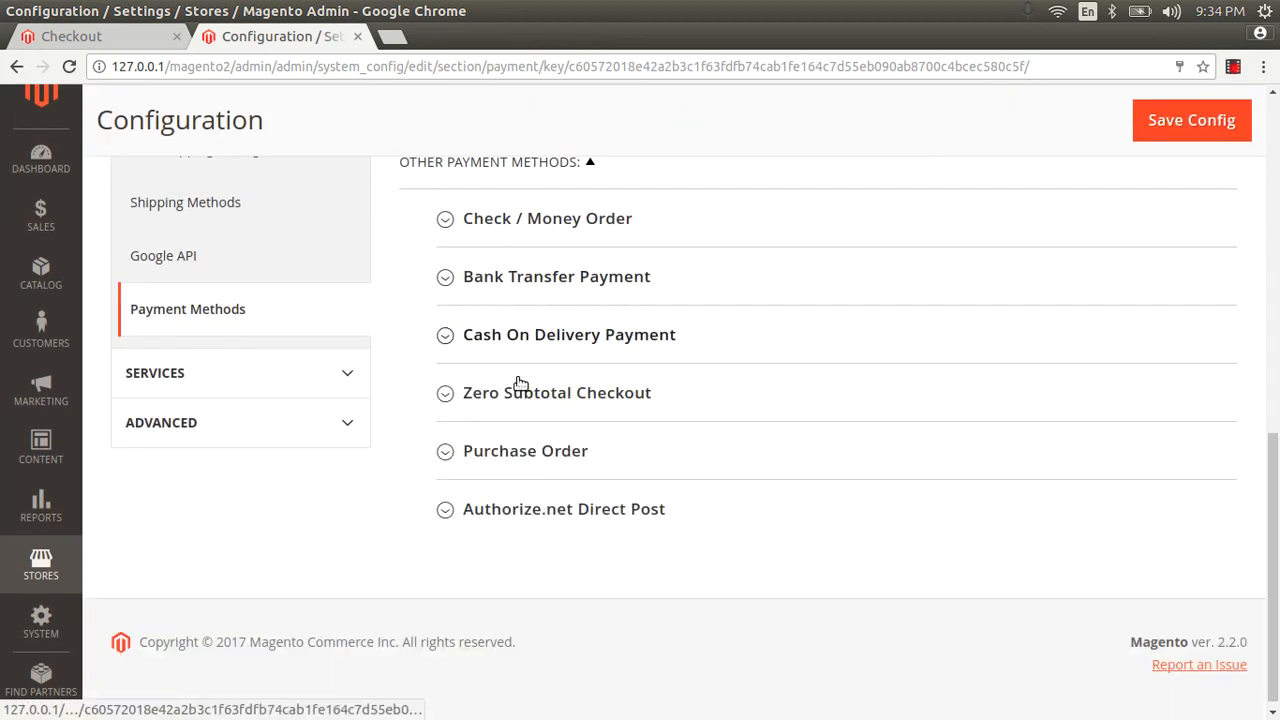
# Expand Purchase Order and Bank Transfer Payment, and set Bank Transfer's Enabled to Yes.
pyautogui.click(528, 451)
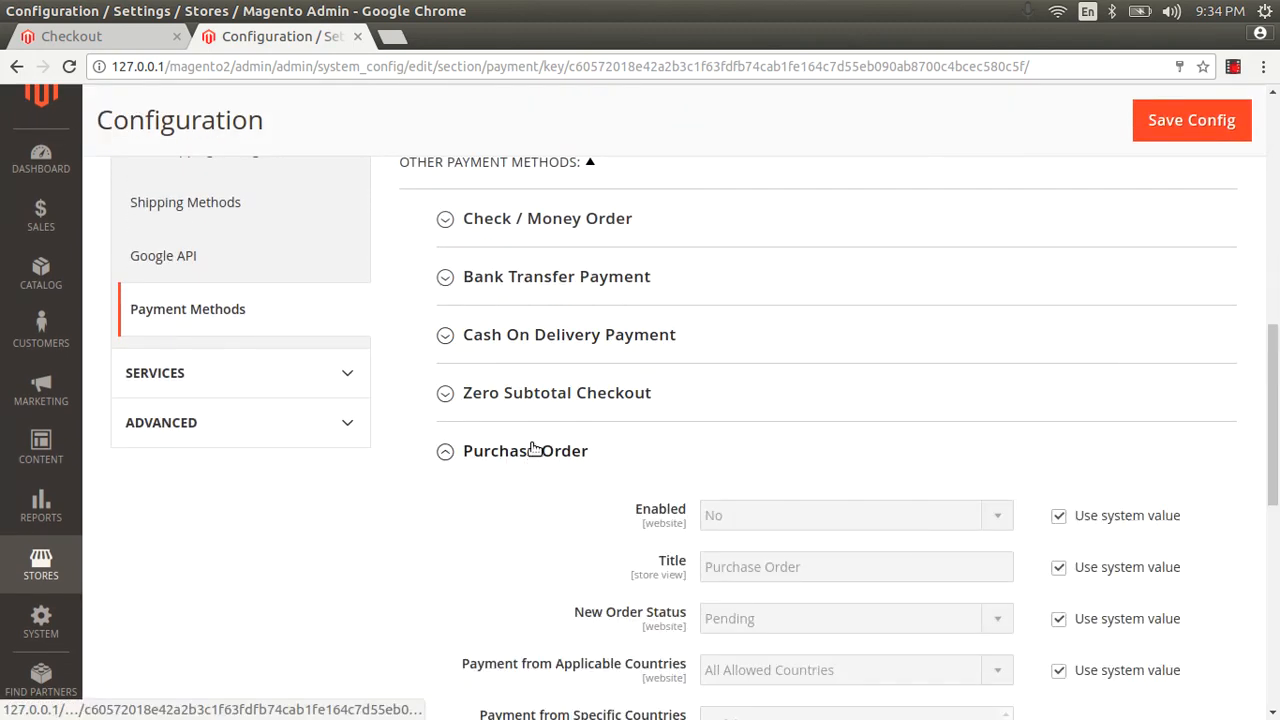
pyautogui.click(513, 278)
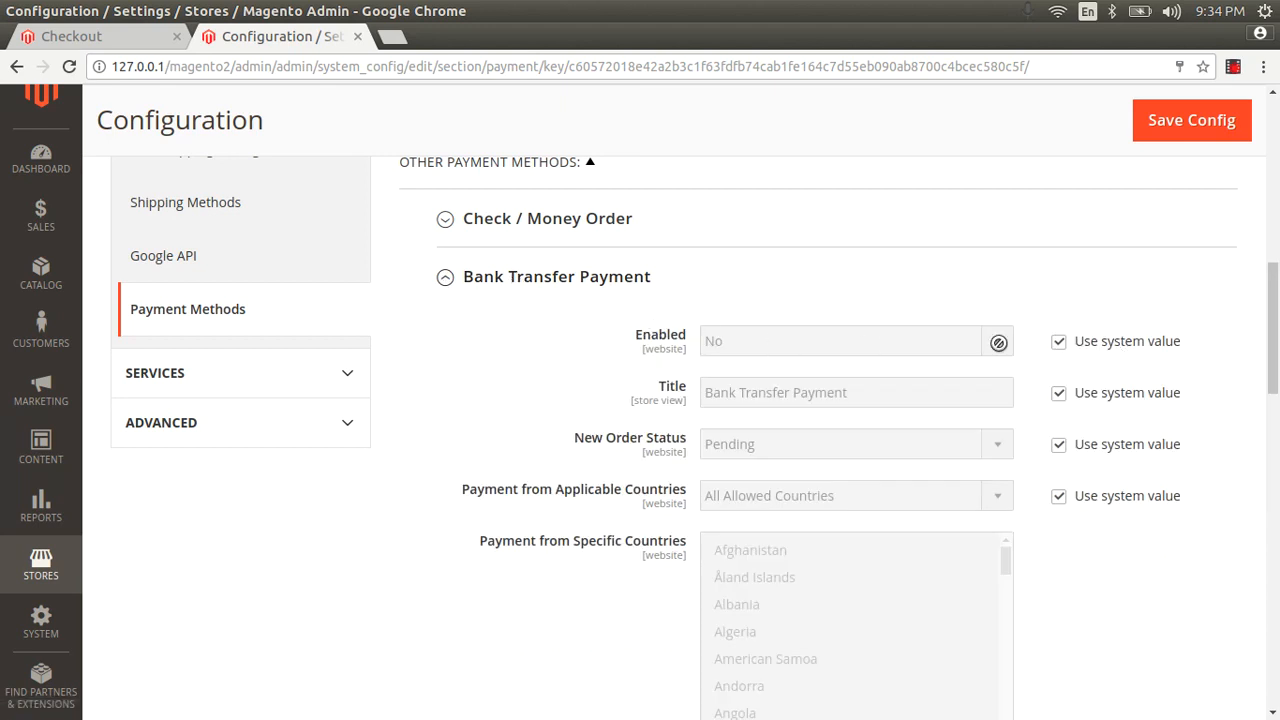
pyautogui.click(1057, 342)
pyautogui.click(1007, 355)
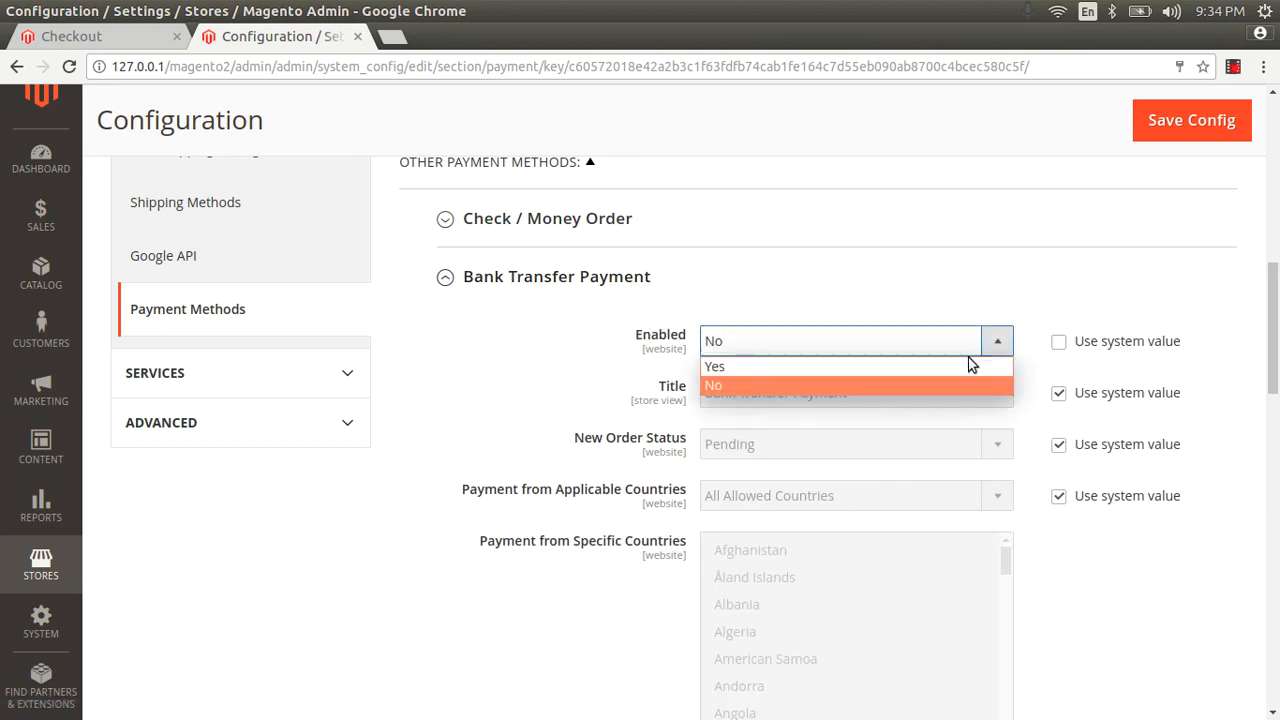
pyautogui.click(967, 380)
# Set Purchase Order's Enabled to Yes and save the configuration.
pyautogui.scroll(-6, 968, 372)
pyautogui.scroll(-8, 1086, 400)
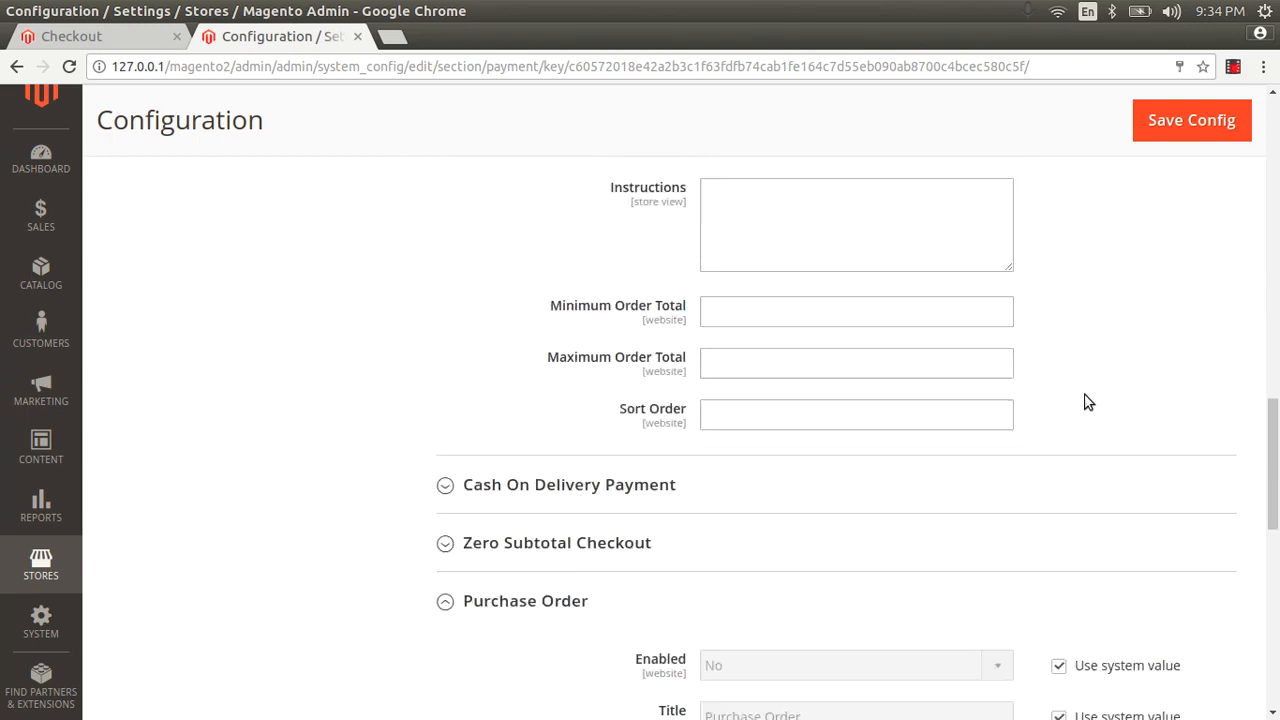
pyautogui.scroll(2, 1049, 391)
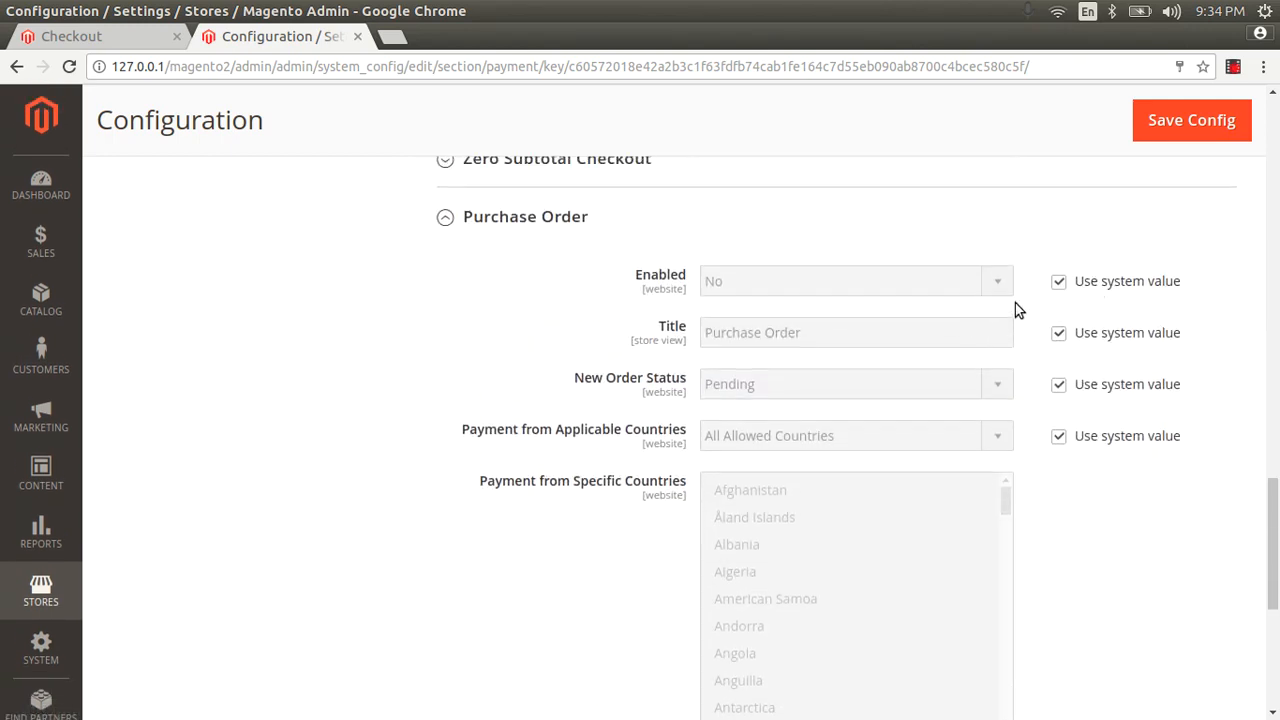
pyautogui.click(1058, 281)
pyautogui.click(997, 283)
pyautogui.click(980, 298)
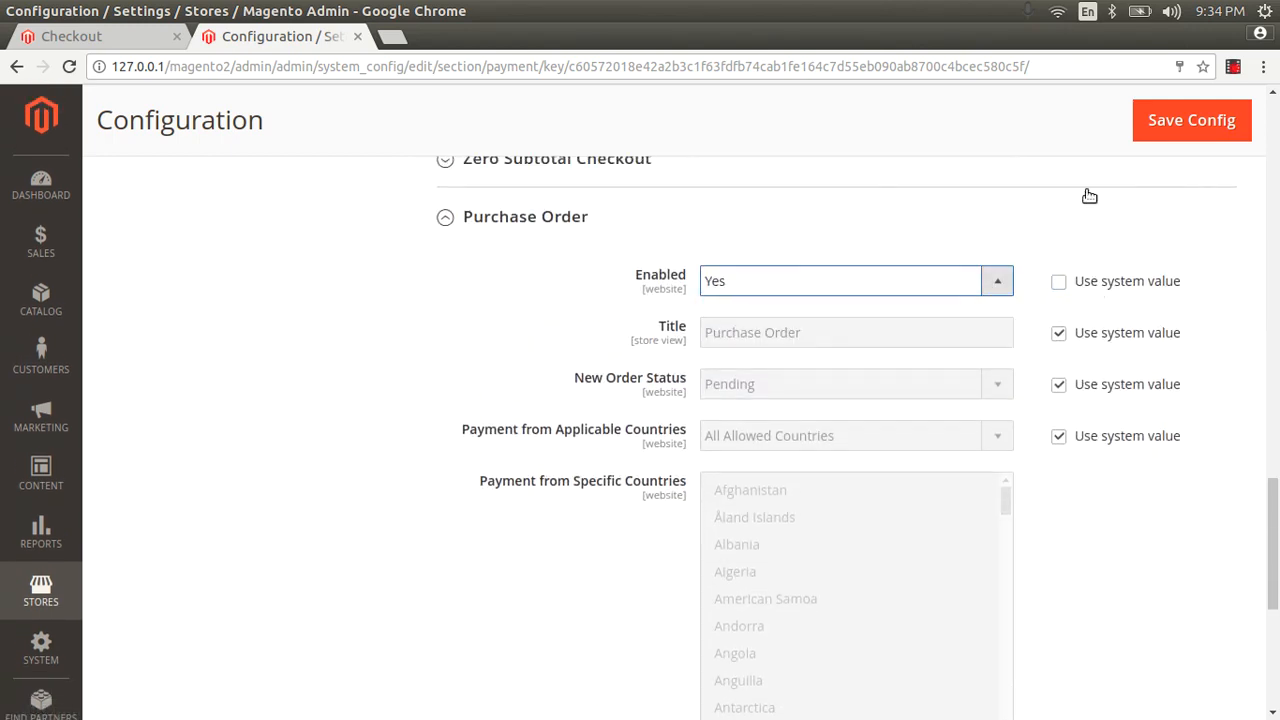
pyautogui.click(1178, 113)
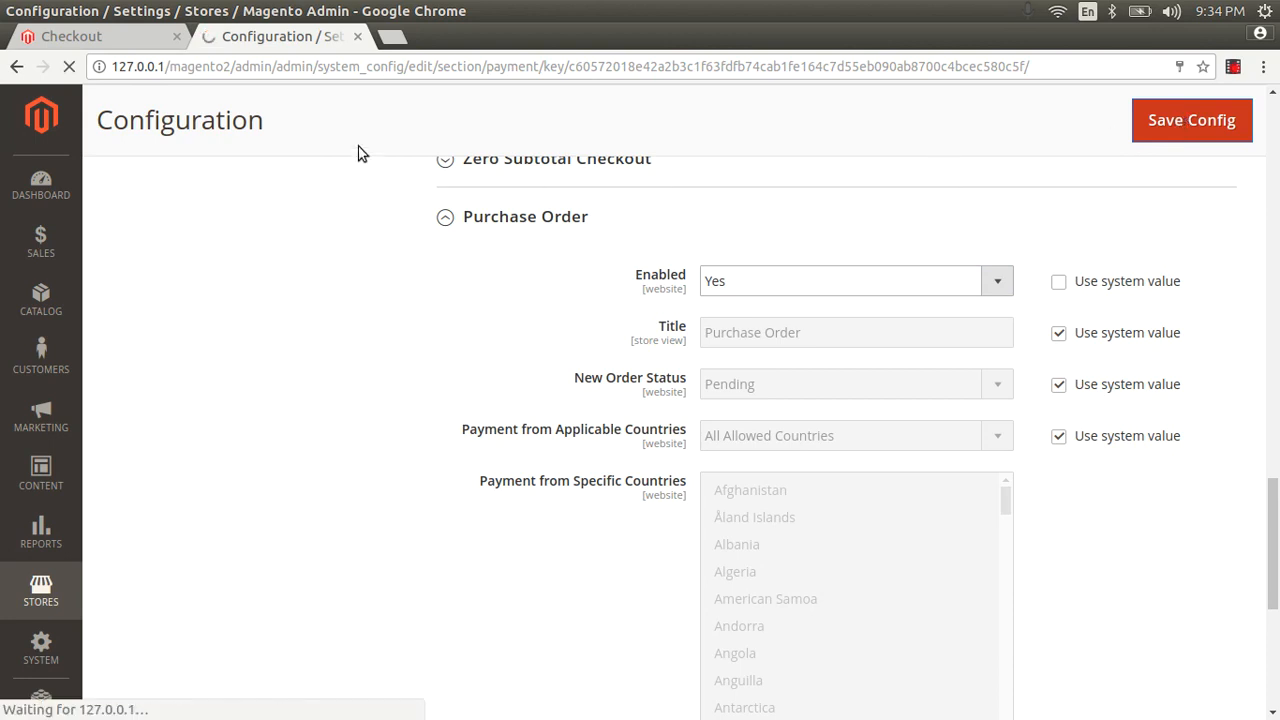
# Reload the checkout and try Bank Transfer Payment, Purchase Order, then Cash On Delivery.
pyautogui.click(136, 39)
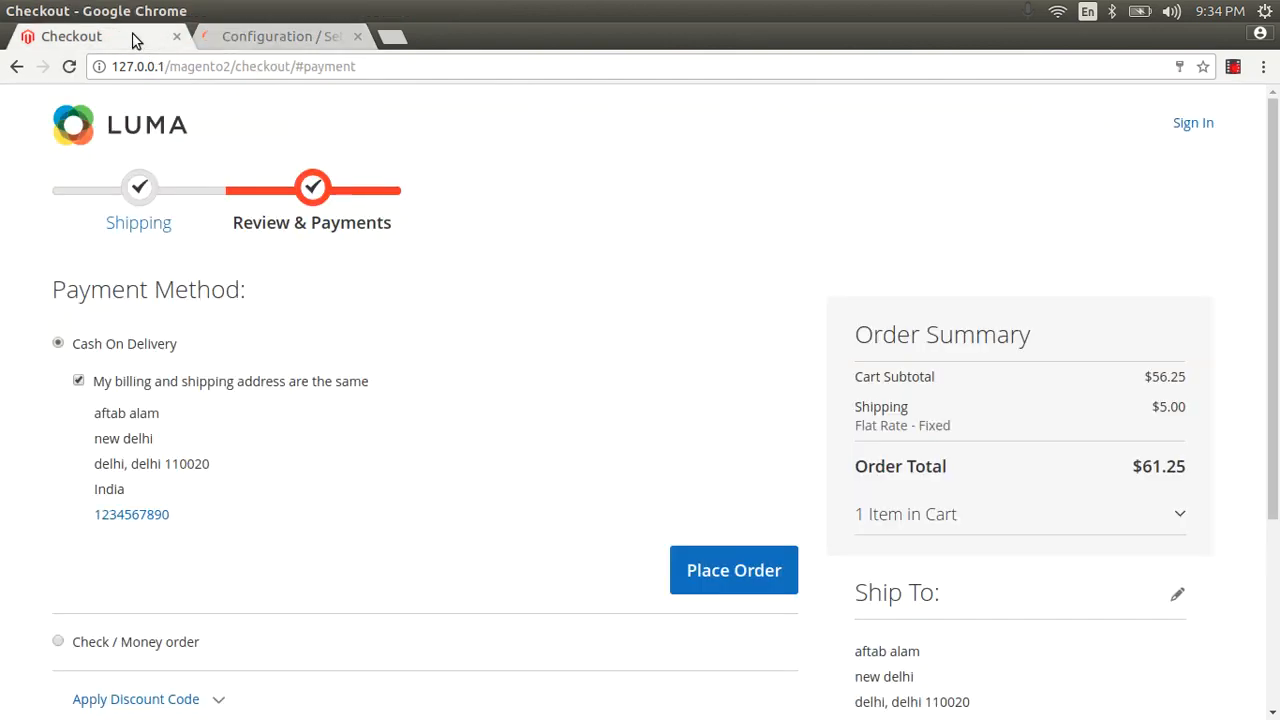
pyautogui.press('F5')
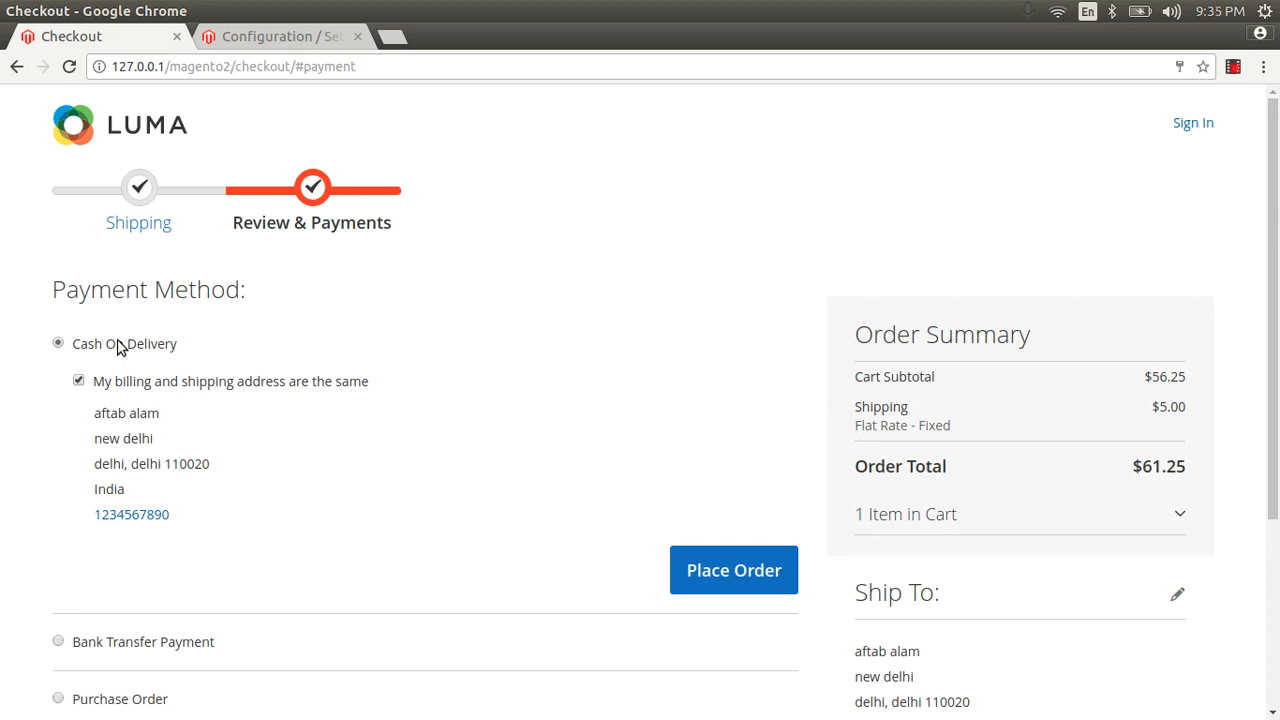
pyautogui.scroll(-5, 86, 363)
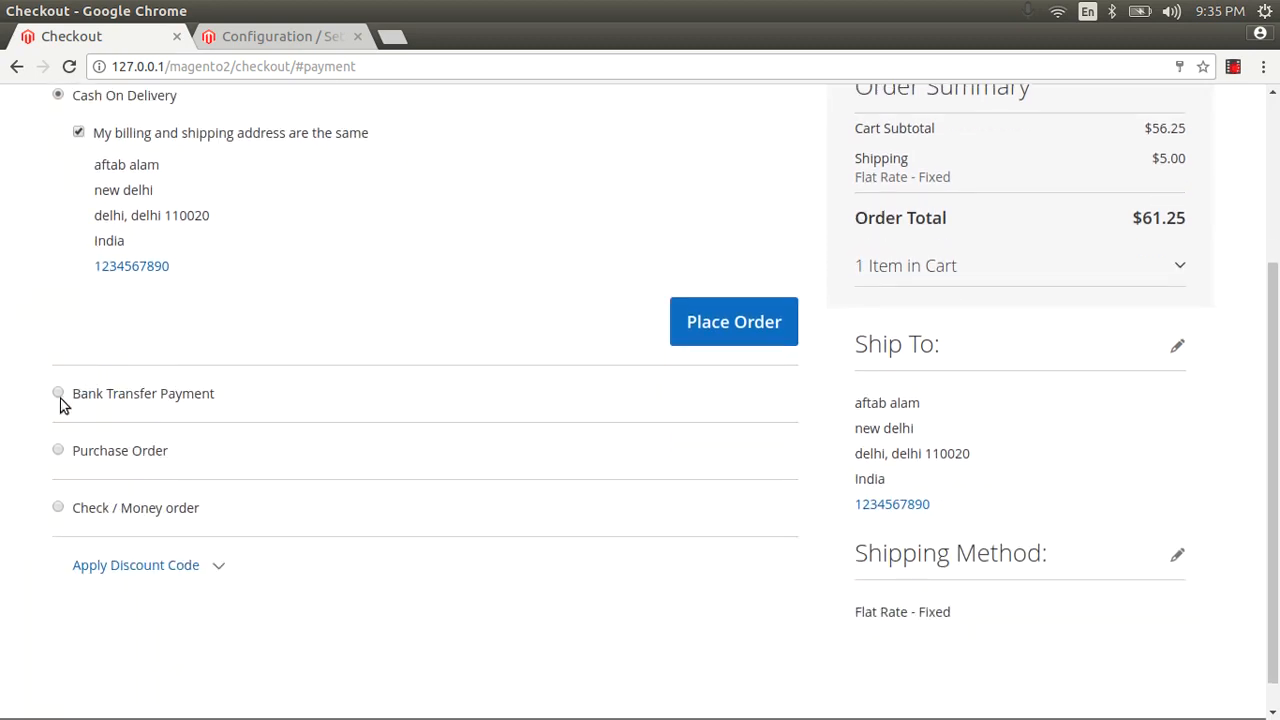
pyautogui.click(58, 394)
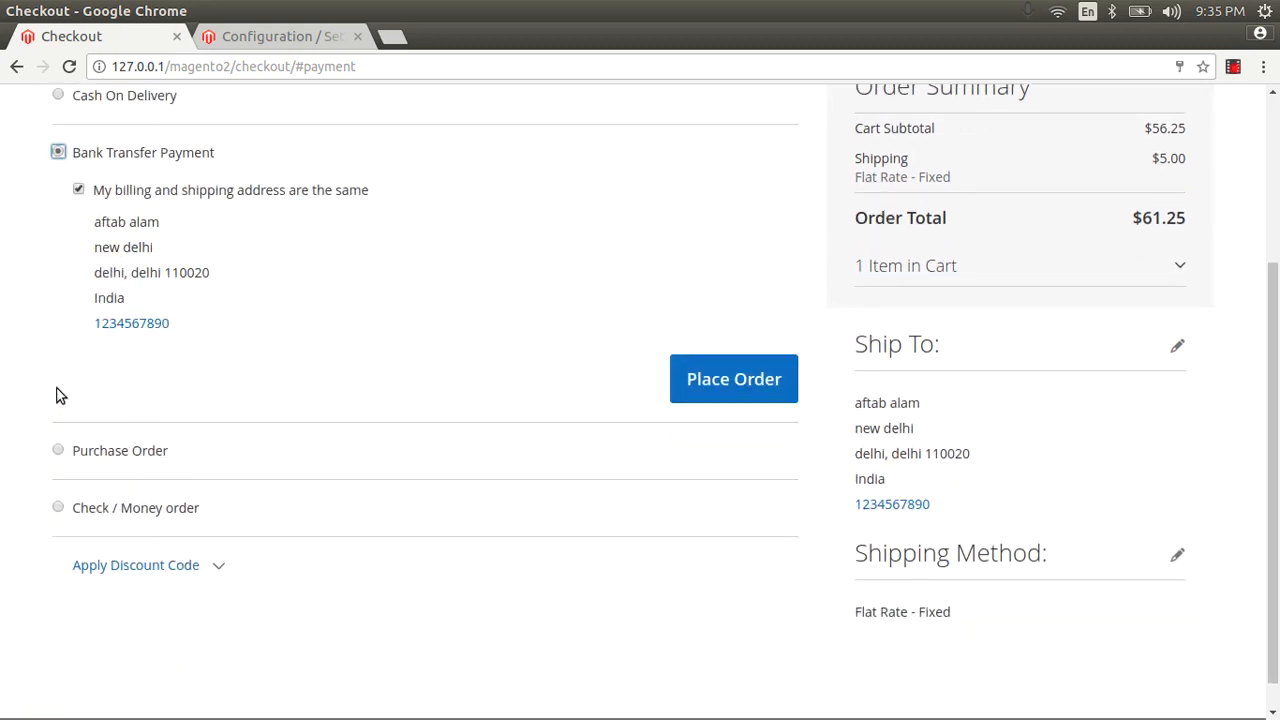
pyautogui.scroll(-1, 55, 394)
pyautogui.click(60, 418)
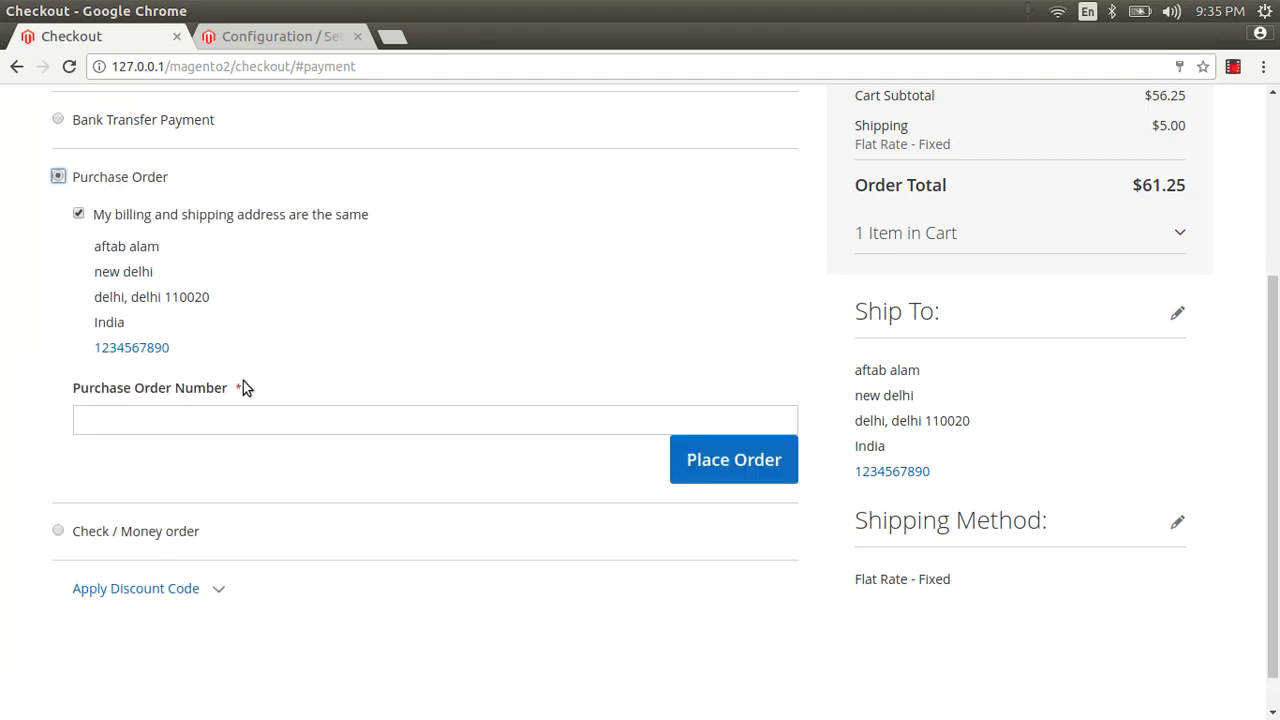
pyautogui.scroll(5, 237, 343)
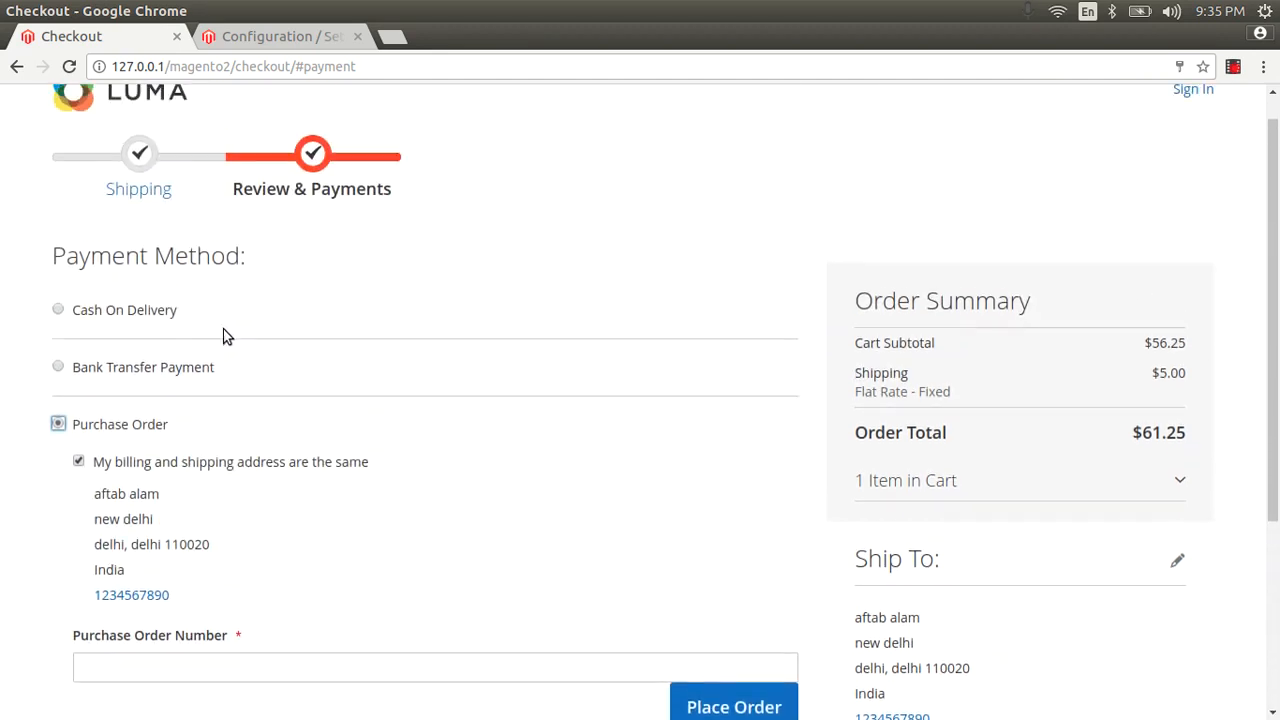
pyautogui.click(58, 311)
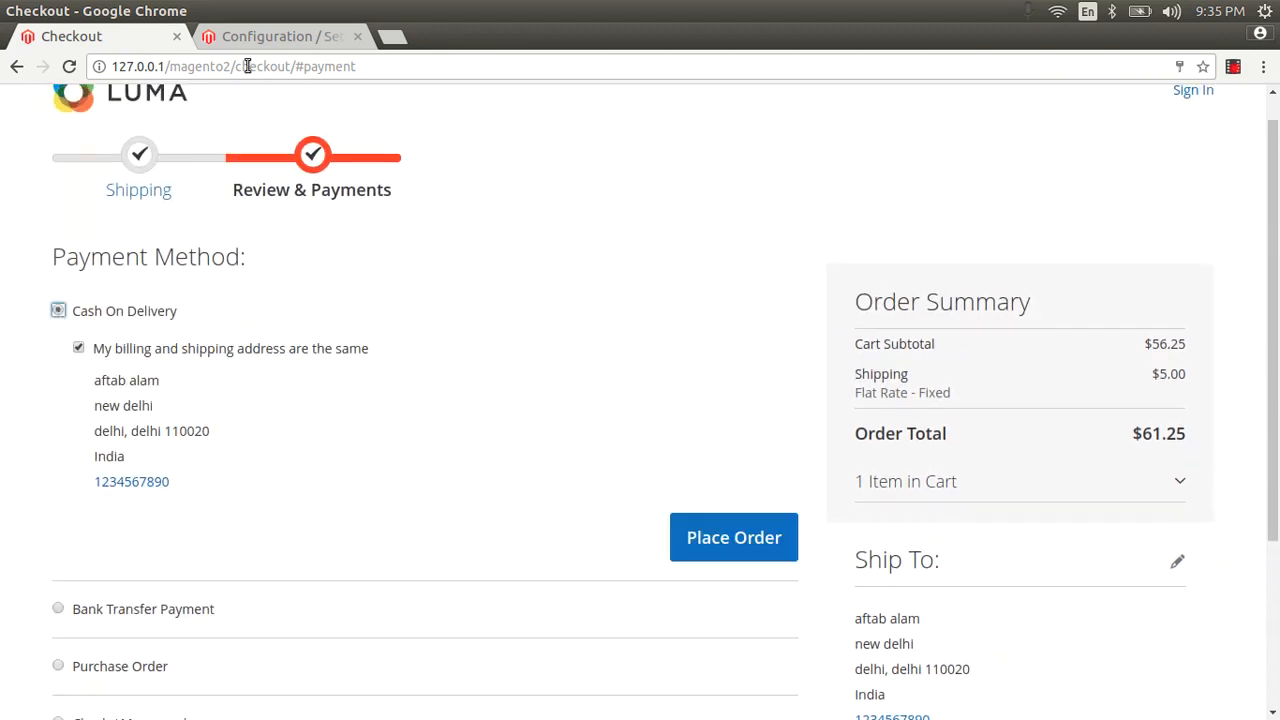
pyautogui.click(290, 34)
# Collapse the Bank Transfer Payment and Purchase Order sections.
pyautogui.scroll(-10, 883, 526)
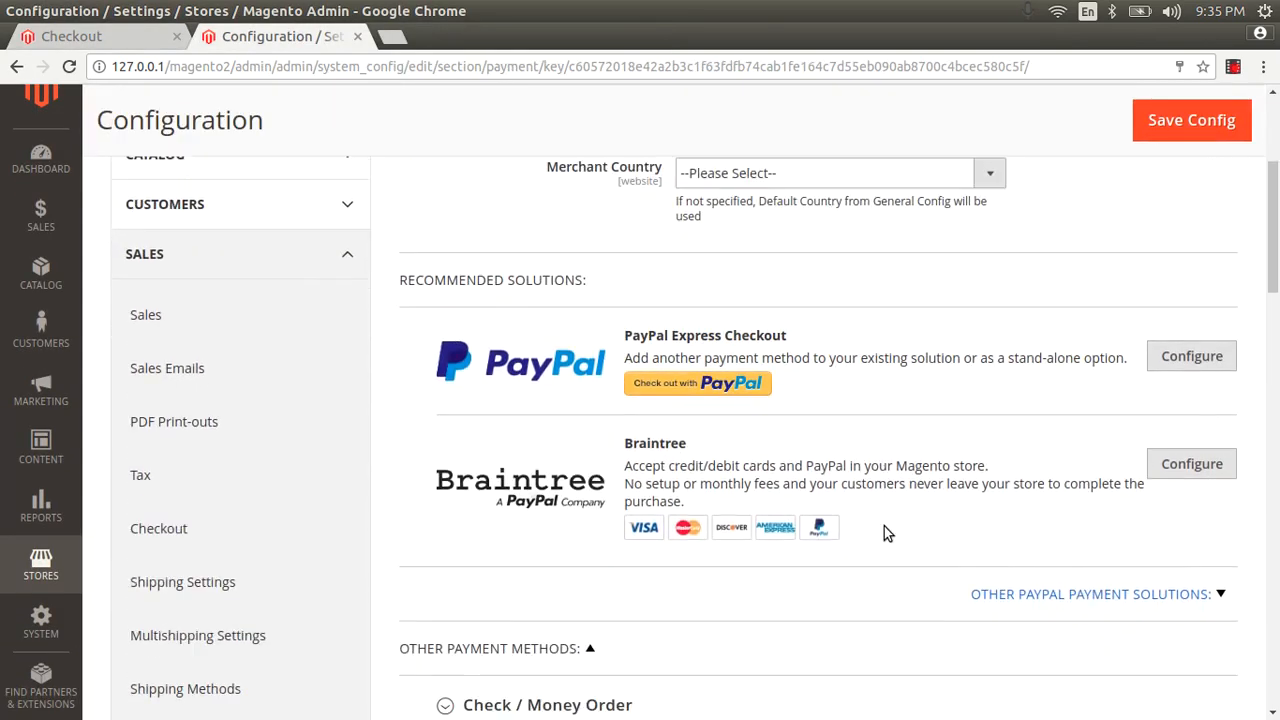
pyautogui.scroll(-3, 886, 527)
pyautogui.scroll(-2, 886, 527)
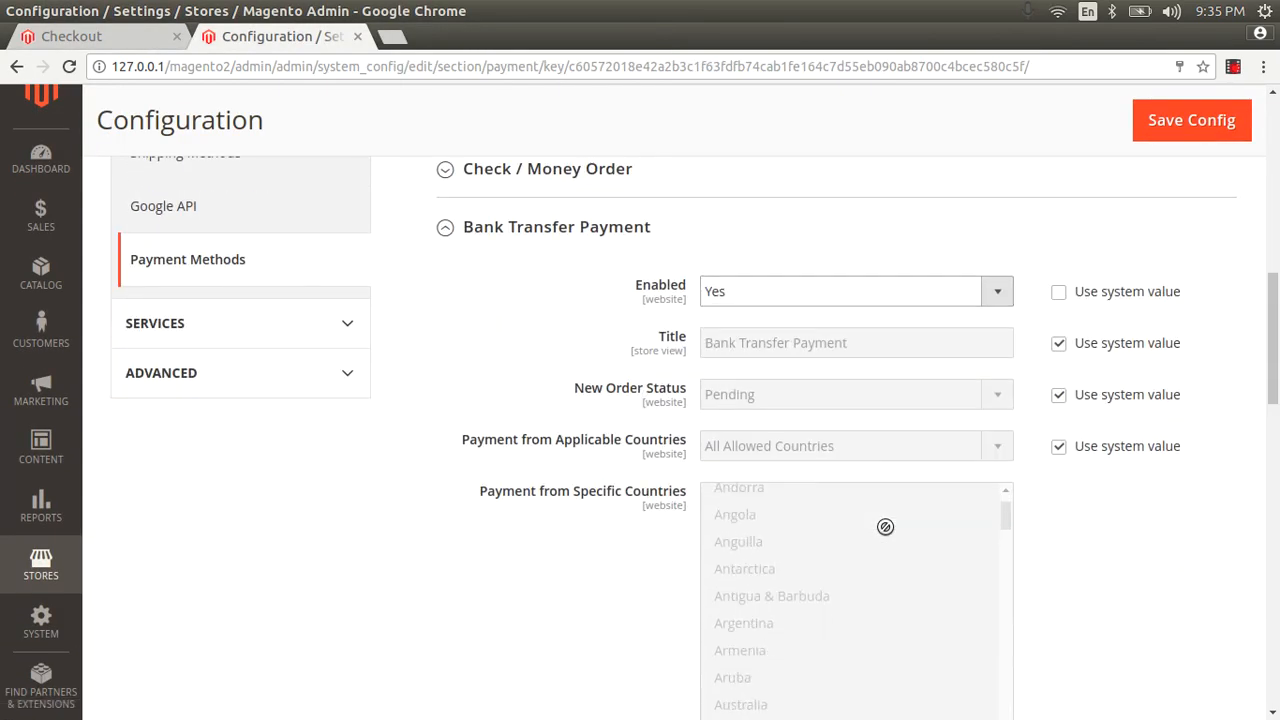
pyautogui.scroll(1, 886, 527)
pyautogui.scroll(2, 1277, 342)
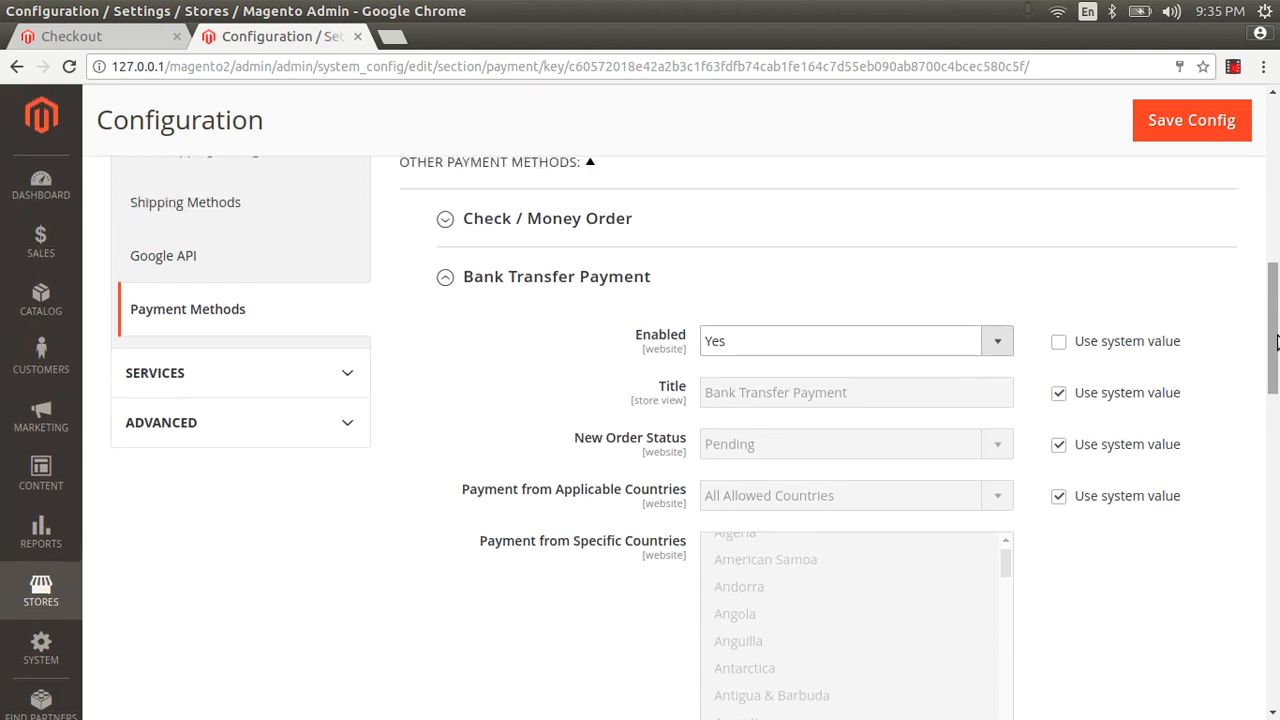
pyautogui.click(476, 330)
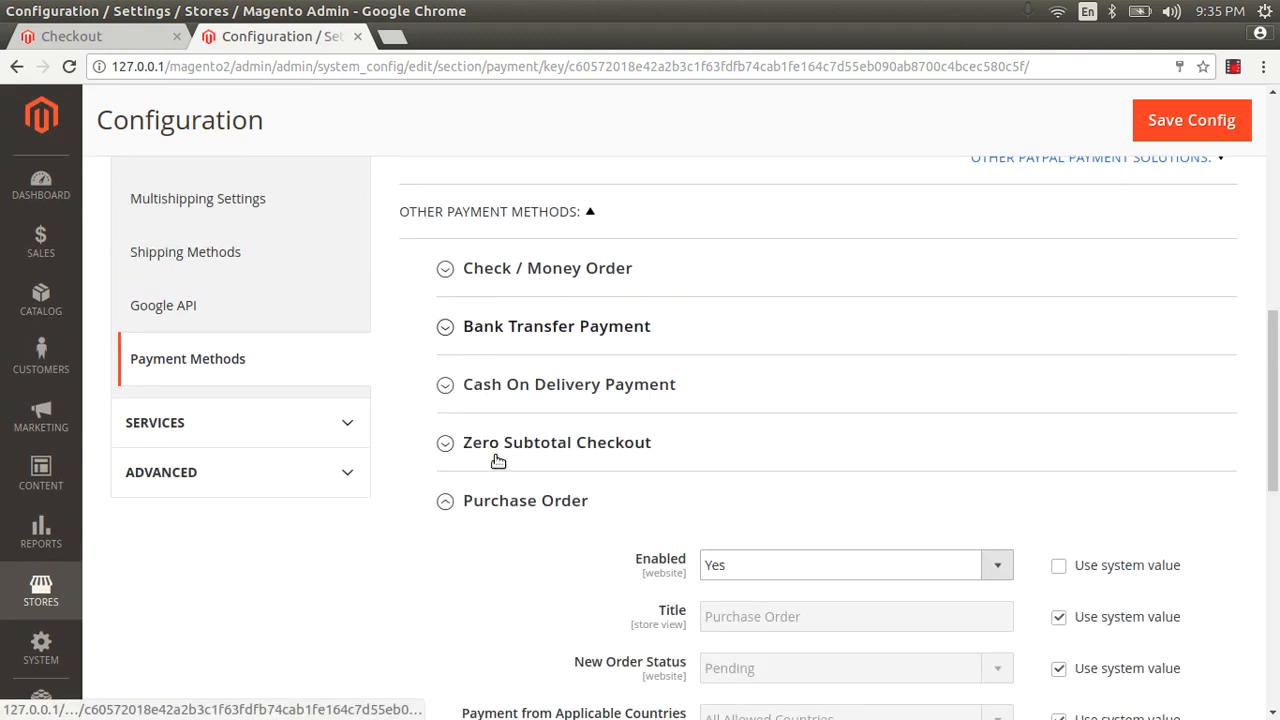
pyautogui.click(492, 505)
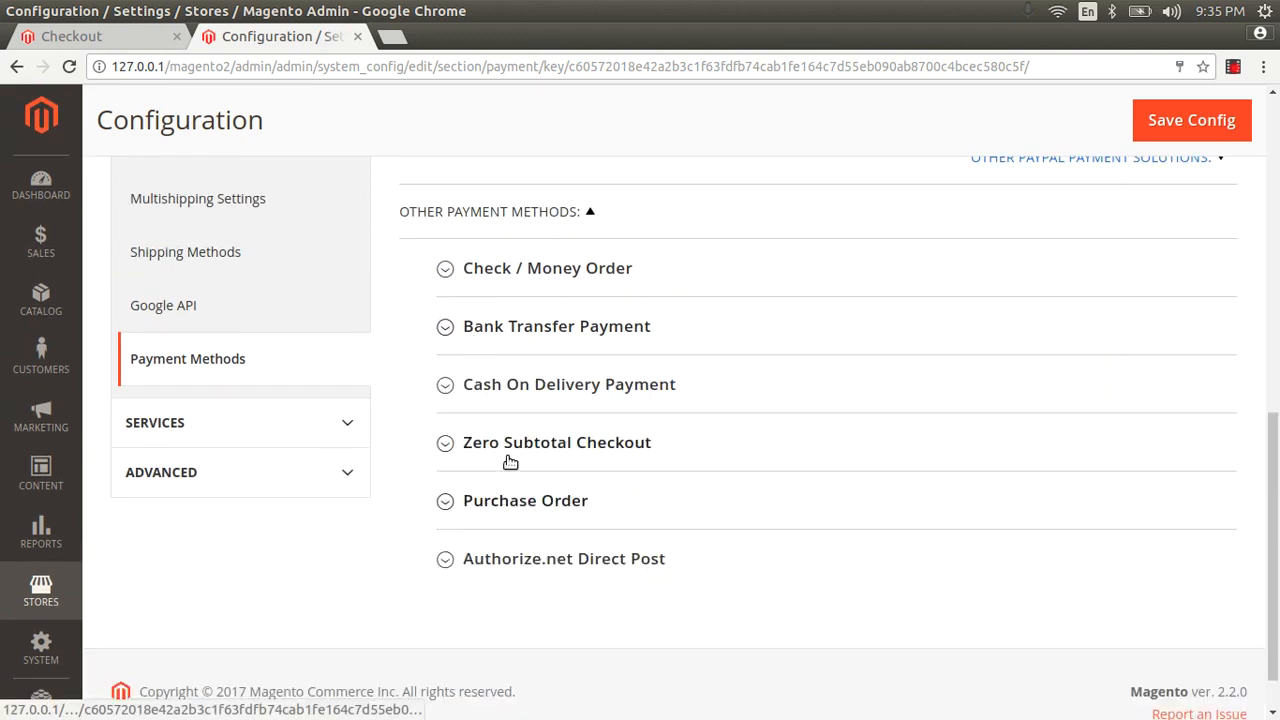
# Open the PayPal Express Checkout configuration to view its required settings.
pyautogui.scroll(2, 508, 458)
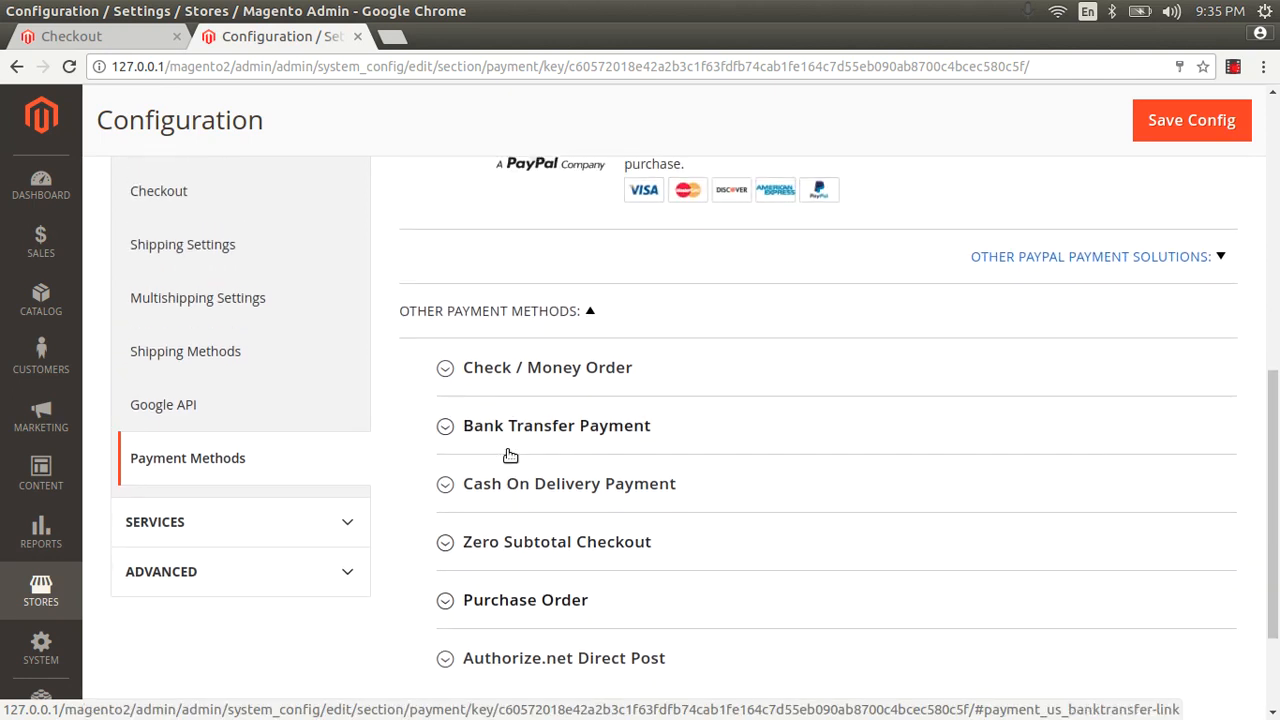
pyautogui.scroll(6, 505, 420)
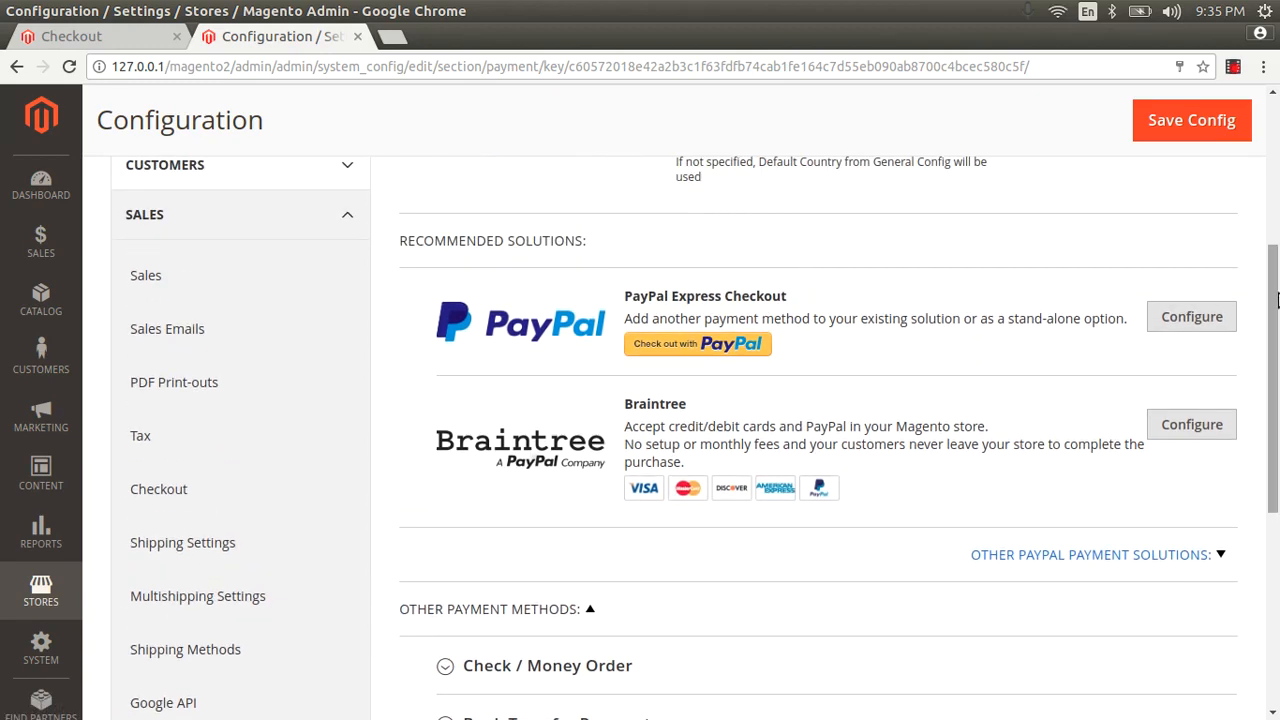
pyautogui.click(1195, 318)
pyautogui.scroll(-3, 549, 471)
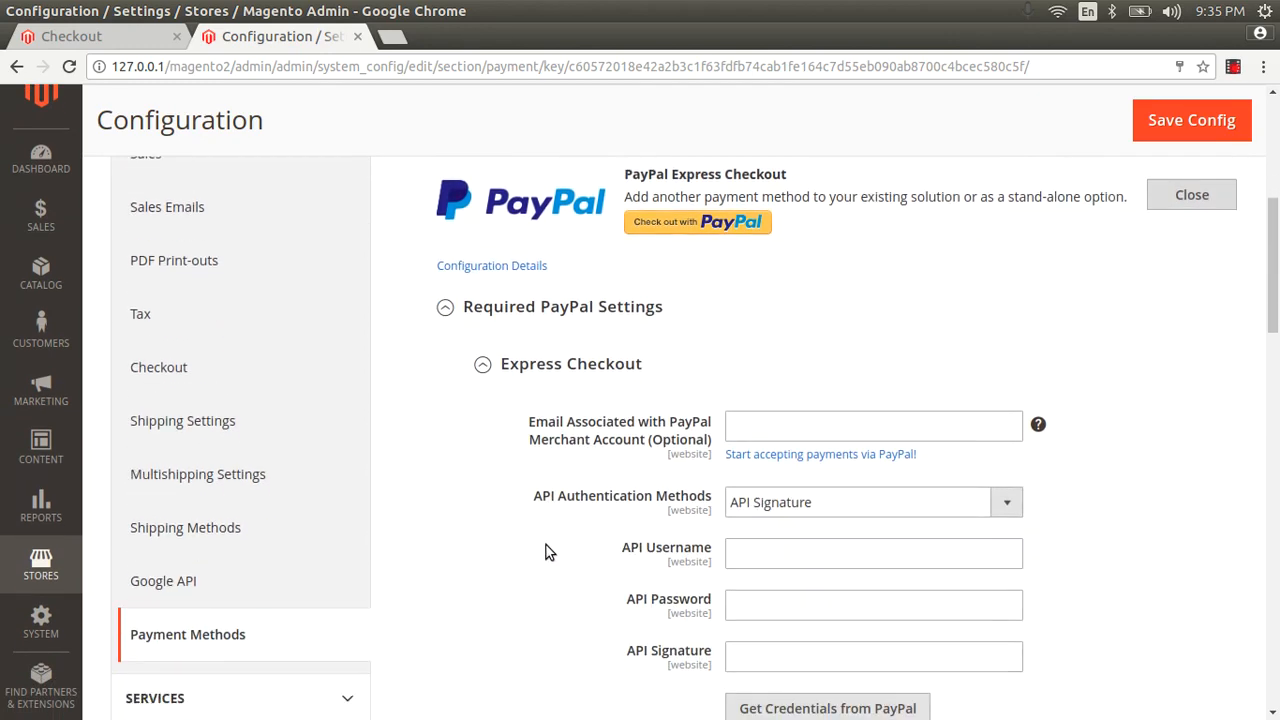
pyautogui.scroll(2, 690, 240)
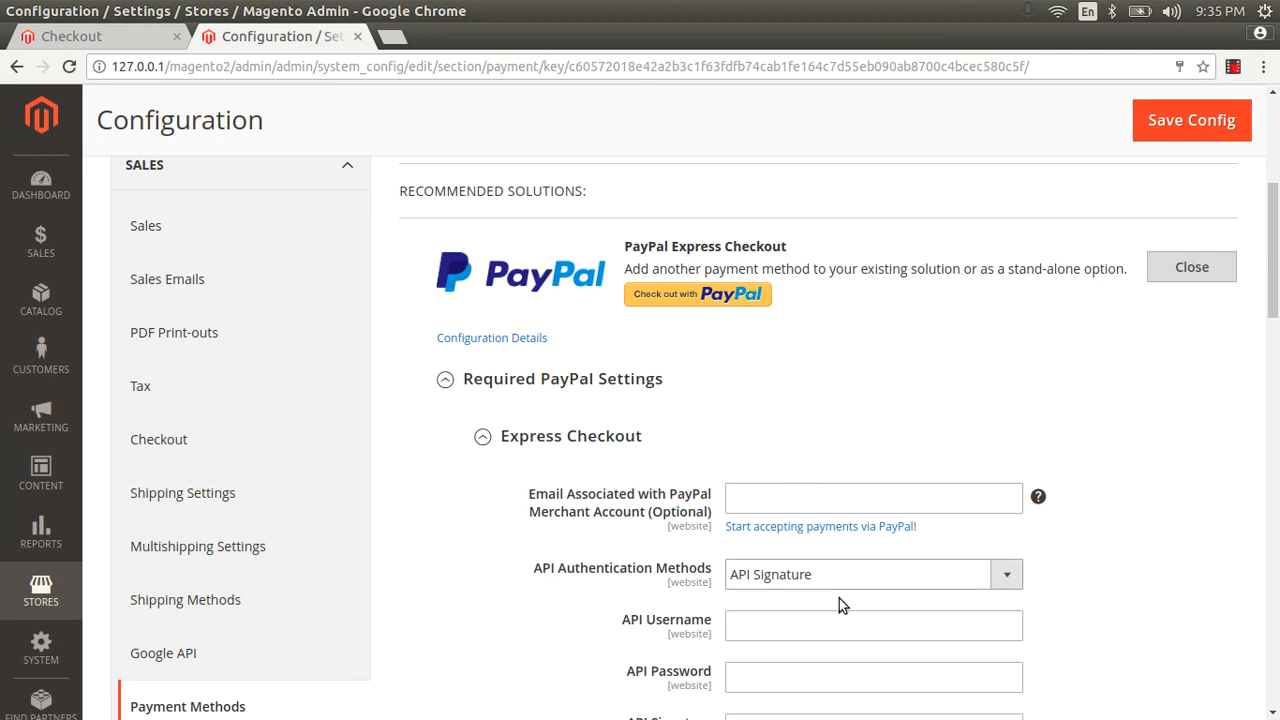
pyautogui.click(815, 578)
pyautogui.click(815, 580)
pyautogui.scroll(-6, 790, 480)
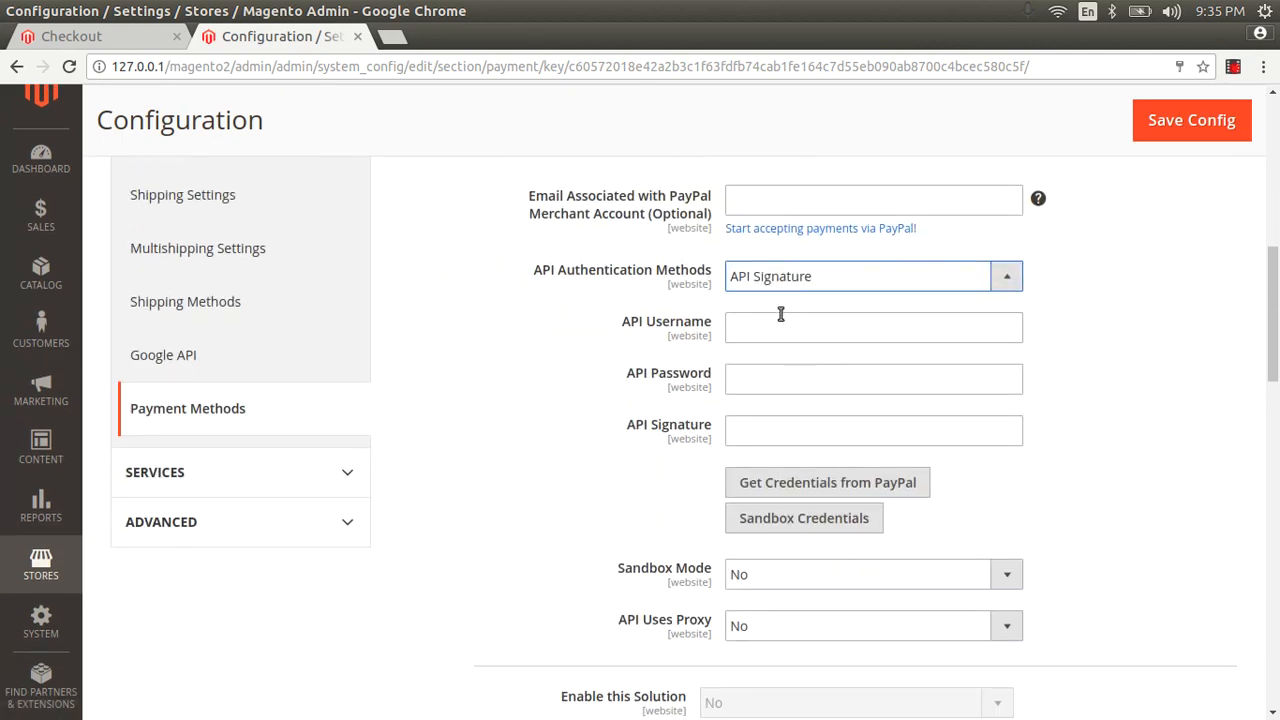
pyautogui.click(777, 327)
pyautogui.click(1213, 362)
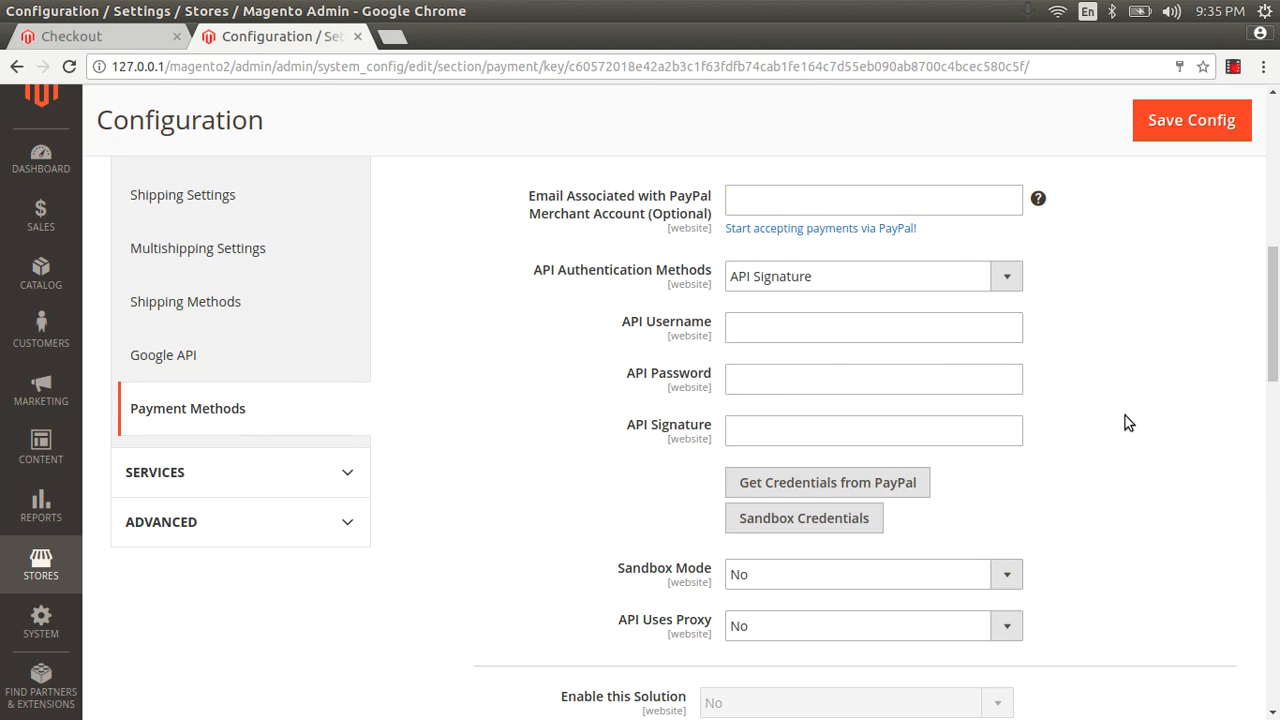
pyautogui.scroll(7, 1071, 426)
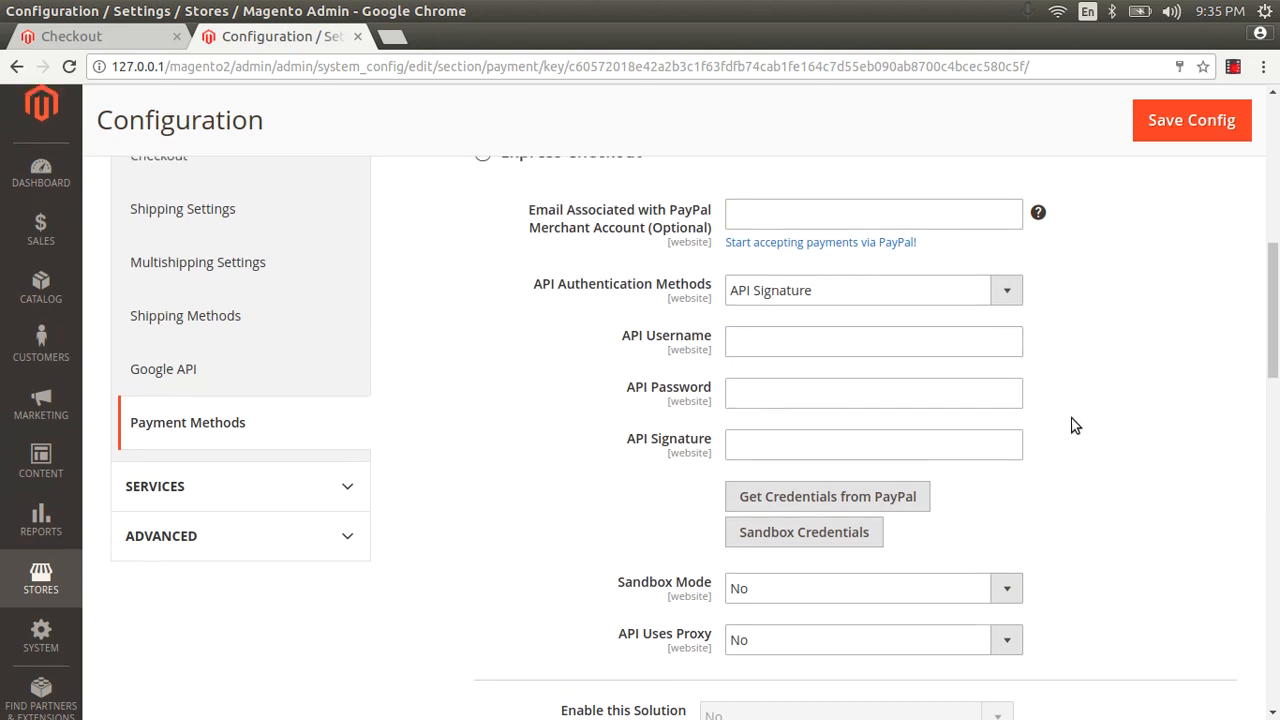
pyautogui.scroll(-15, 763, 439)
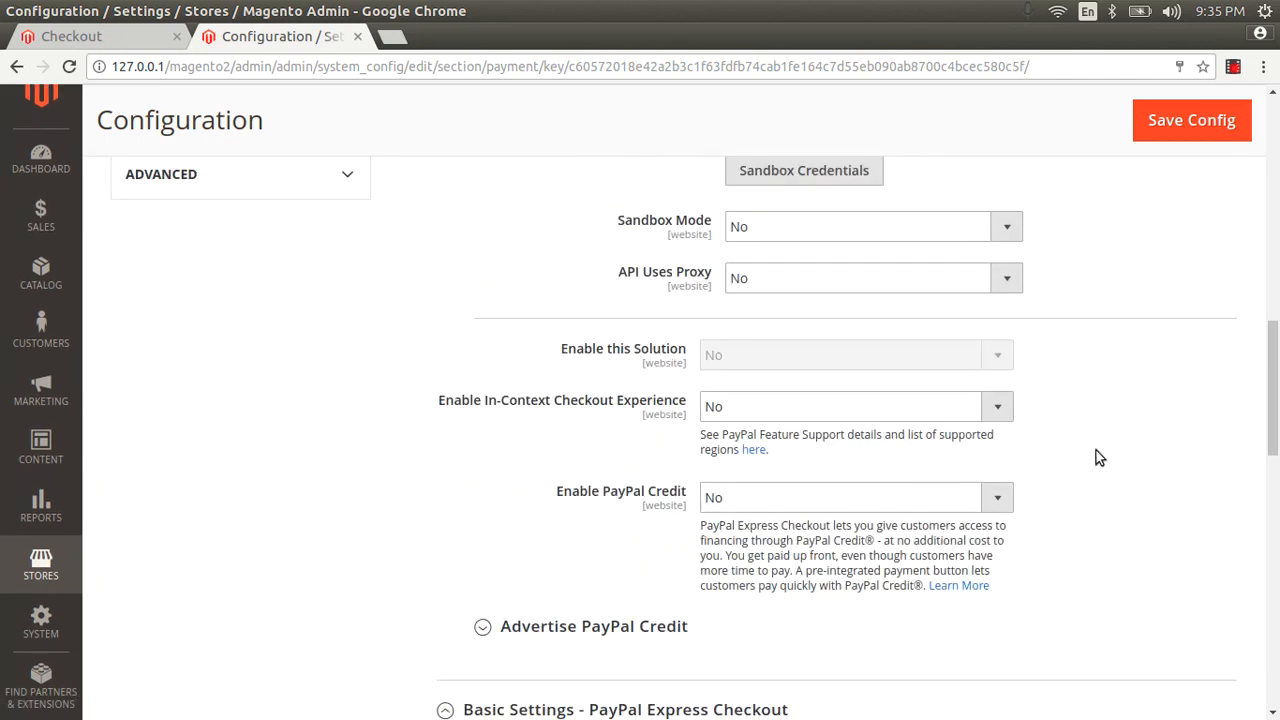
pyautogui.click(618, 386)
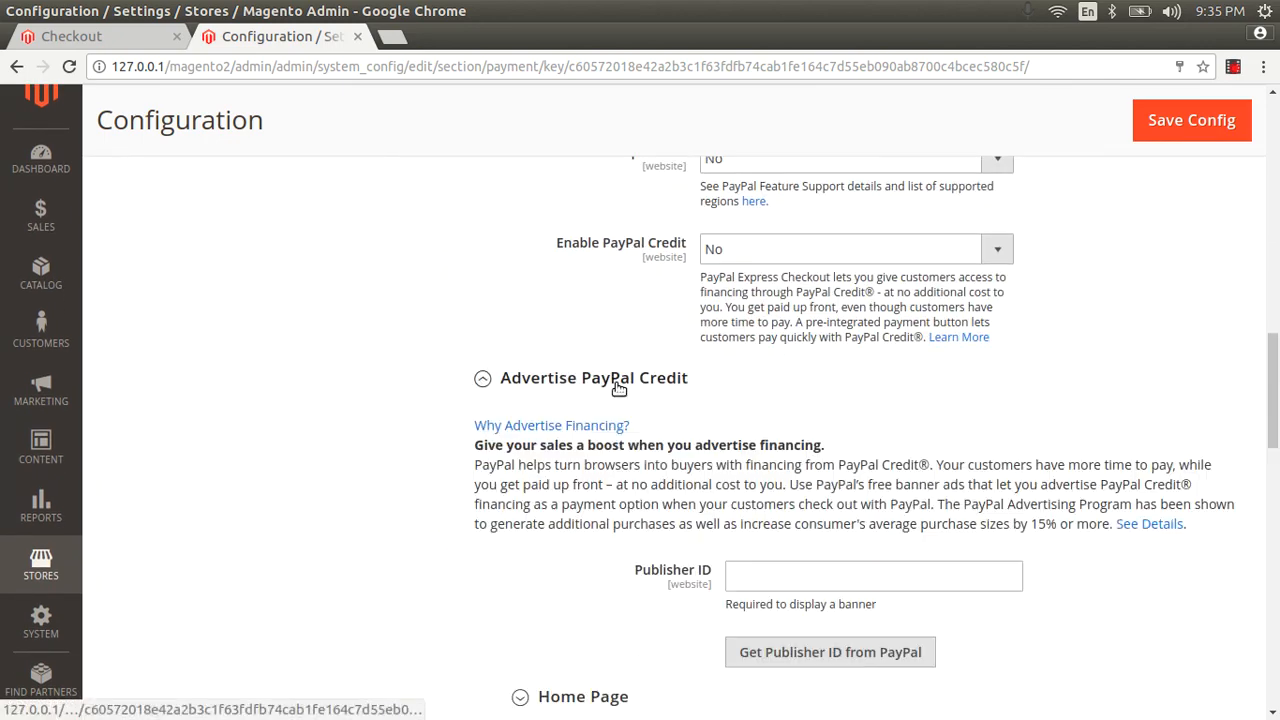
pyautogui.click(618, 386)
pyautogui.scroll(17, 616, 385)
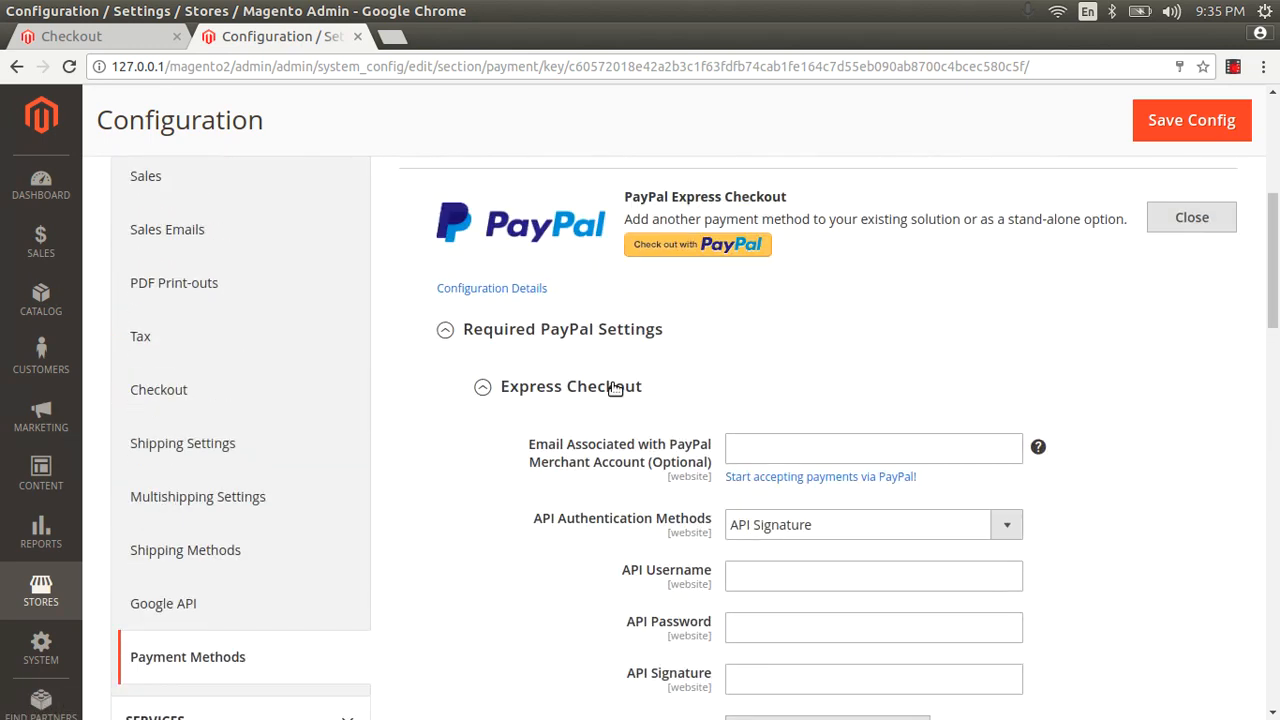